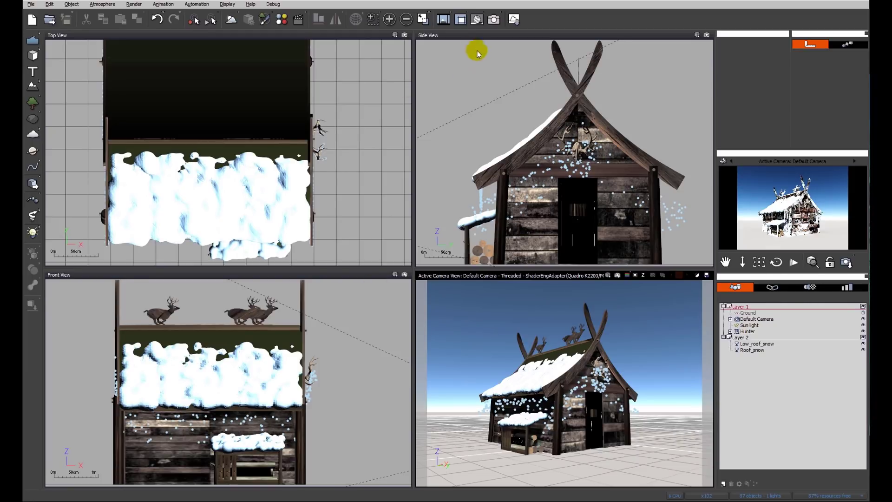
Review the latest render of the snowy cabin and close the render display
{"action": "left_click", "coordinate": [443, 22]}
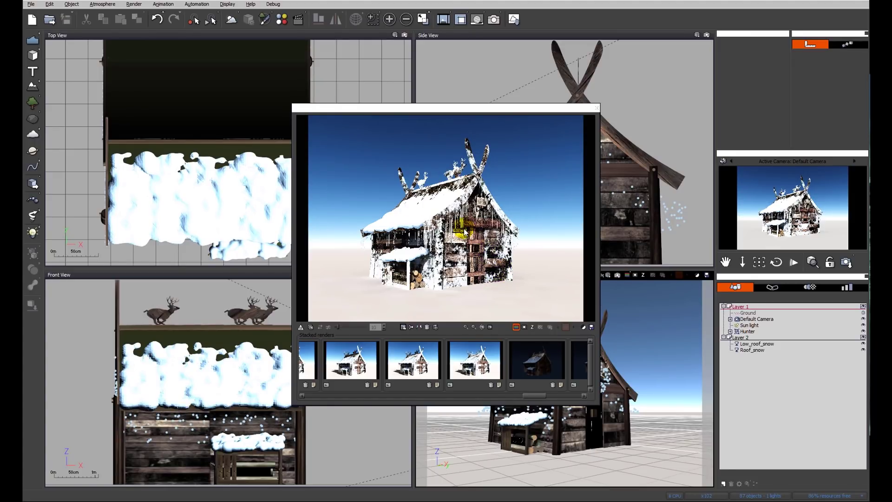
{"action": "left_click", "coordinate": [596, 107]}
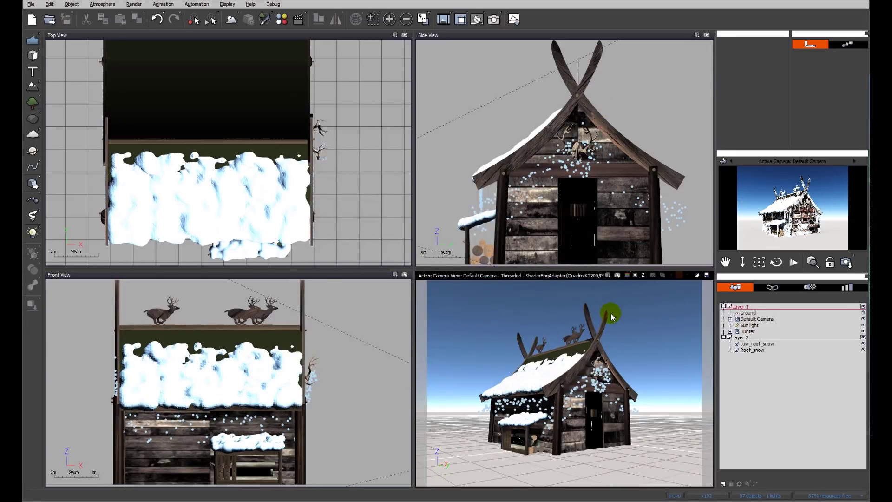
Add a heightfield terrain at the location of the Hunter cabin group
{"action": "left_click", "coordinate": [747, 332]}
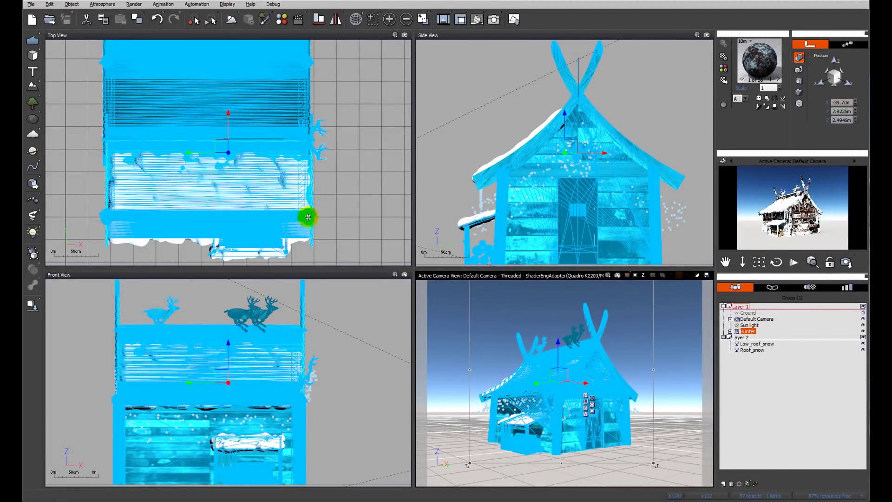
{"action": "left_click", "coordinate": [33, 87]}
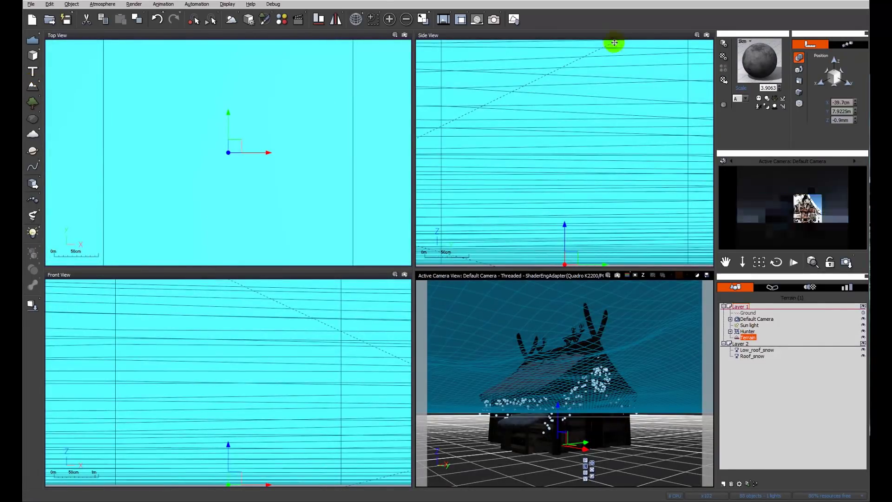
Inspect the new terrain's relief in the terrain editor and leave the editor without applying changes
{"action": "left_click", "coordinate": [750, 337]}
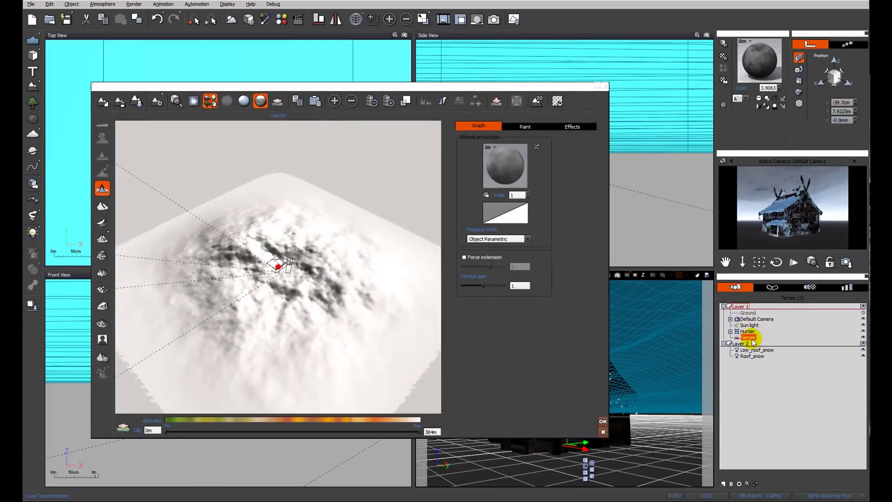
{"action": "left_click", "coordinate": [323, 292]}
{"action": "mouse_move", "coordinate": [301, 342]}
{"action": "left_mouse_down"}
{"action": "mouse_move", "coordinate": [176, 303]}
{"action": "mouse_move", "coordinate": [369, 321]}
{"action": "mouse_move", "coordinate": [279, 304]}
{"action": "mouse_move", "coordinate": [281, 272]}
{"action": "mouse_move", "coordinate": [283, 280]}
{"action": "mouse_move", "coordinate": [312, 260]}
{"action": "mouse_move", "coordinate": [427, 371]}
{"action": "left_mouse_up"}
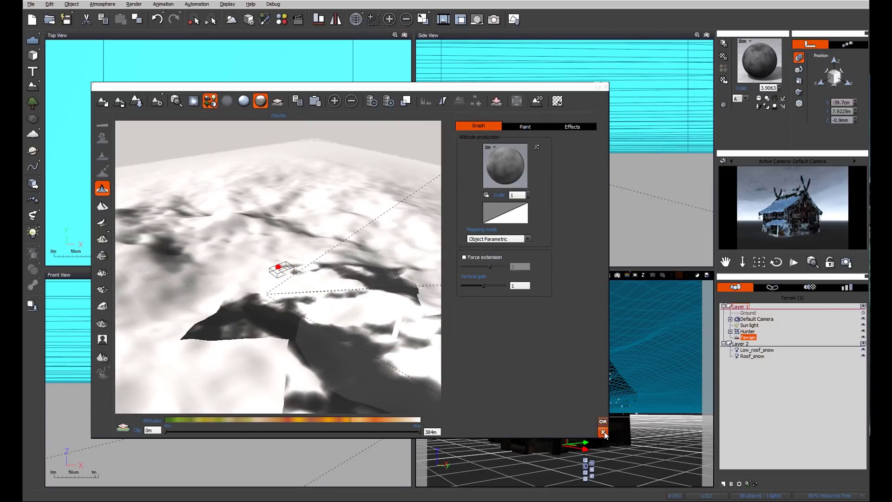
{"action": "left_click", "coordinate": [604, 433]}
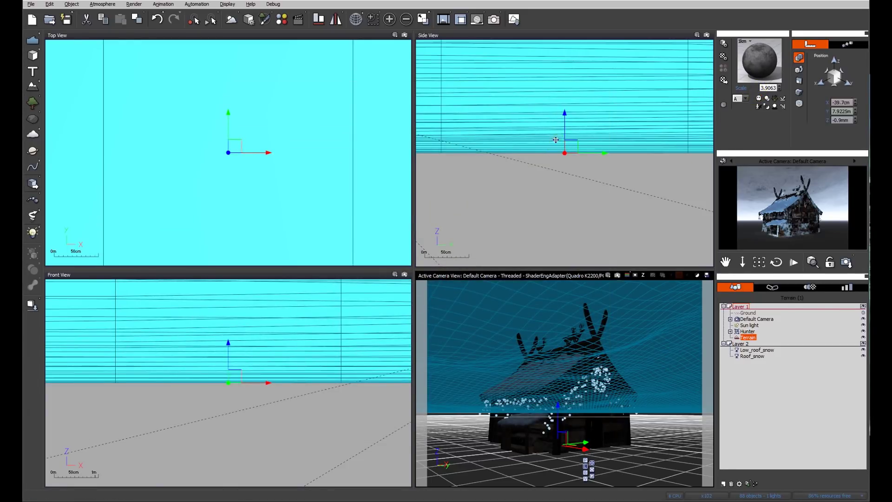
Scale the terrain down uniformly to about 28.5 m by 28.5 m by 1.55 m around the cabin
{"action": "scroll", "coordinate": [558, 183], "scroll_direction": "down", "scroll_amount": 10}
{"action": "scroll", "coordinate": [557, 186], "scroll_direction": "down", "scroll_amount": 4}
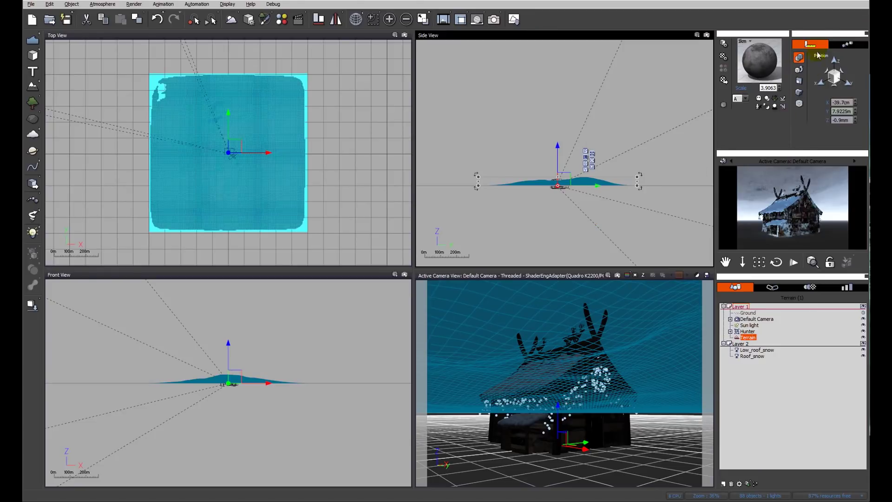
{"action": "left_click", "coordinate": [799, 81]}
{"action": "left_click_drag", "start_coordinate": [834, 77], "coordinate": [802, 83]}
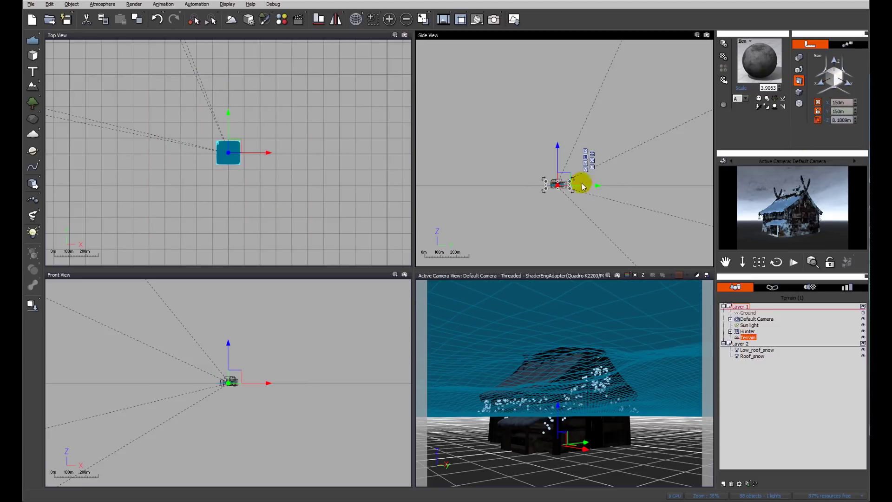
{"action": "left_click", "coordinate": [373, 19]}
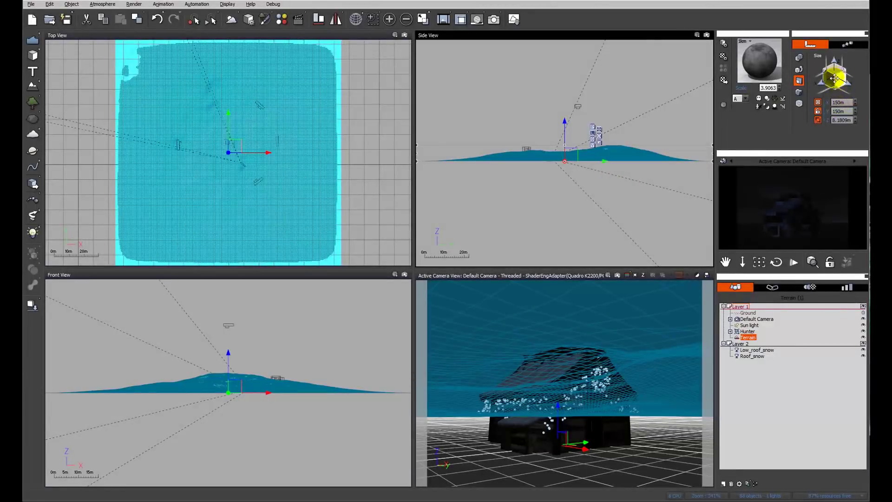
{"action": "left_click_drag", "start_coordinate": [834, 77], "coordinate": [821, 85]}
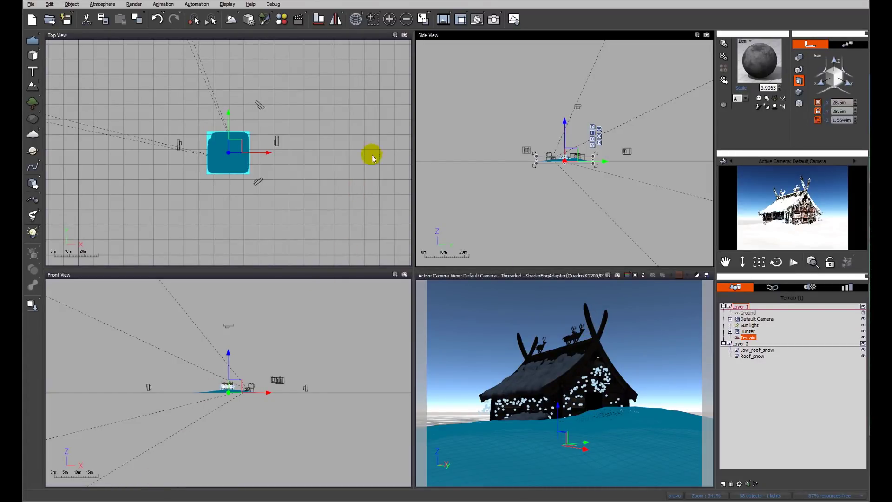
{"action": "left_click", "coordinate": [372, 19]}
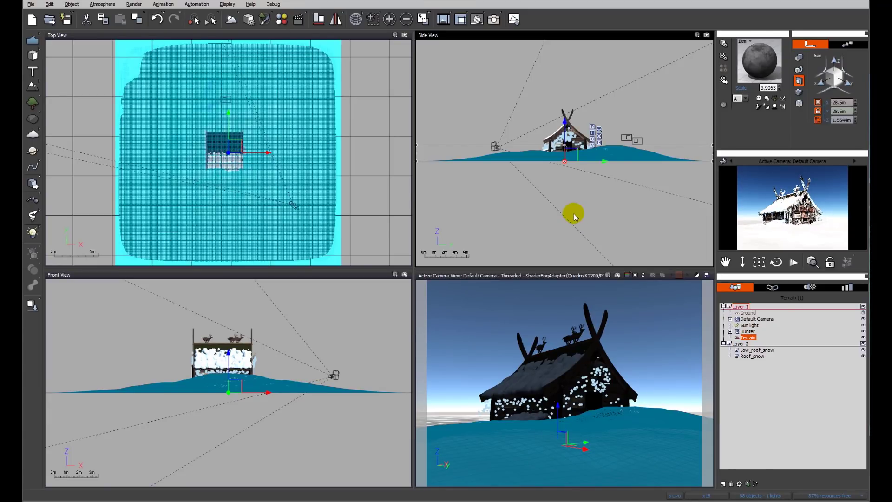
{"action": "right_click", "coordinate": [762, 60]}
{"action": "left_click", "coordinate": [791, 105]}
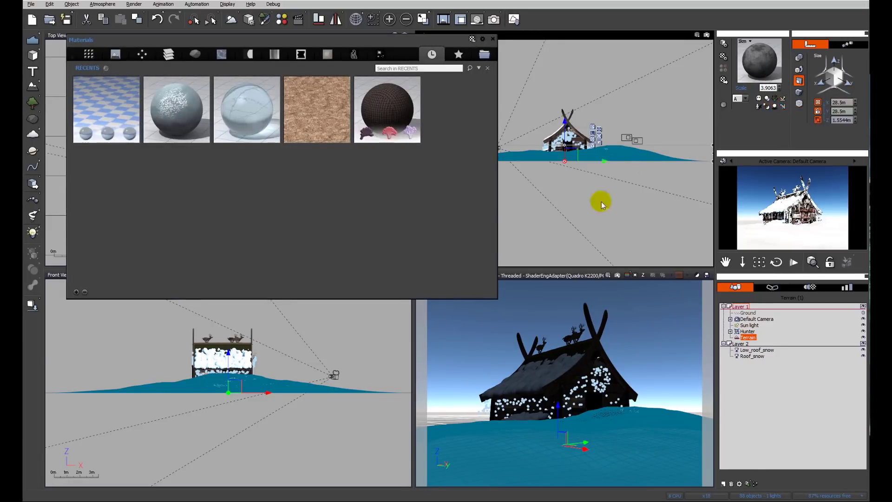
{"action": "mouse_move", "coordinate": [178, 112]}
{"action": "left_click", "coordinate": [493, 38]}
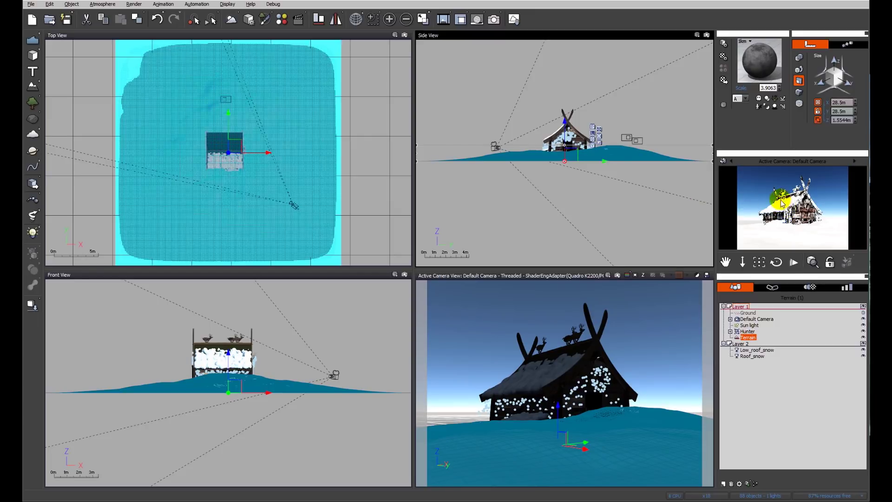
Add a Sphere from the recent library objects and move it beside the cabin roof on the camera side
{"action": "left_click", "coordinate": [33, 184]}
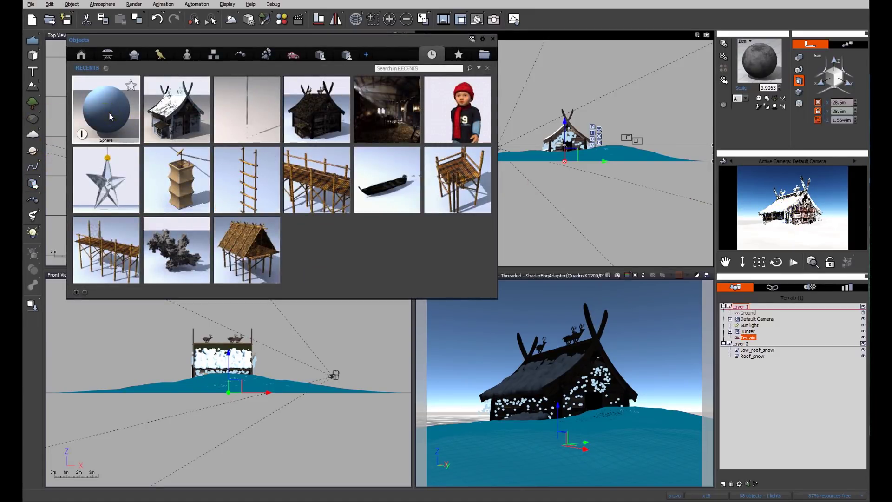
{"action": "double_click", "coordinate": [111, 116]}
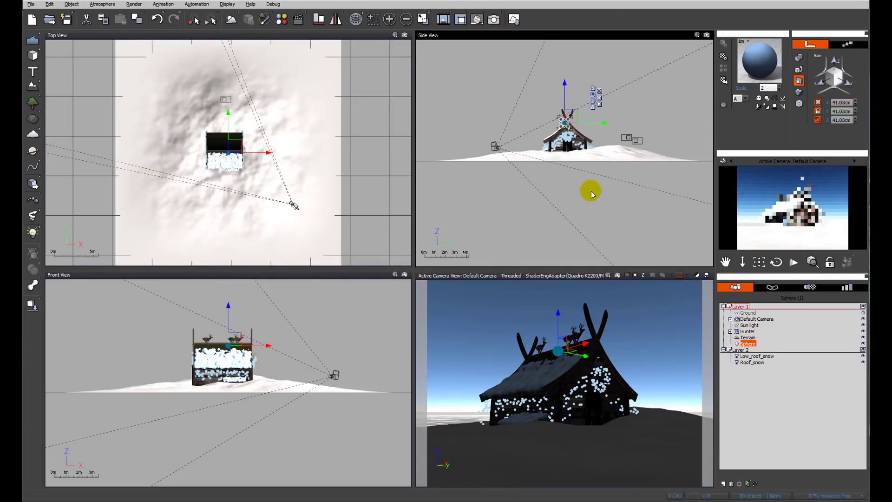
{"action": "left_click_drag", "start_coordinate": [575, 122], "coordinate": [547, 125]}
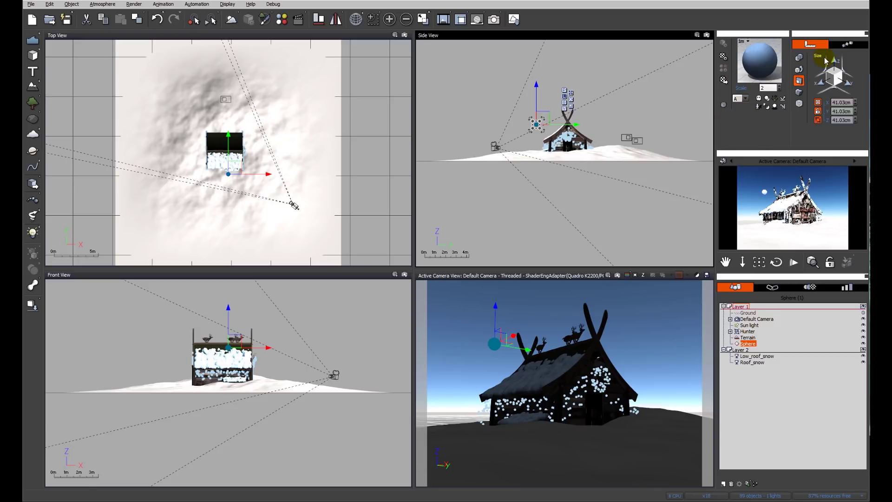
Assign the sphere's material to the terrain as well and delete the sphere from the scene
{"action": "left_click", "coordinate": [750, 338], "text": "ctrl"}
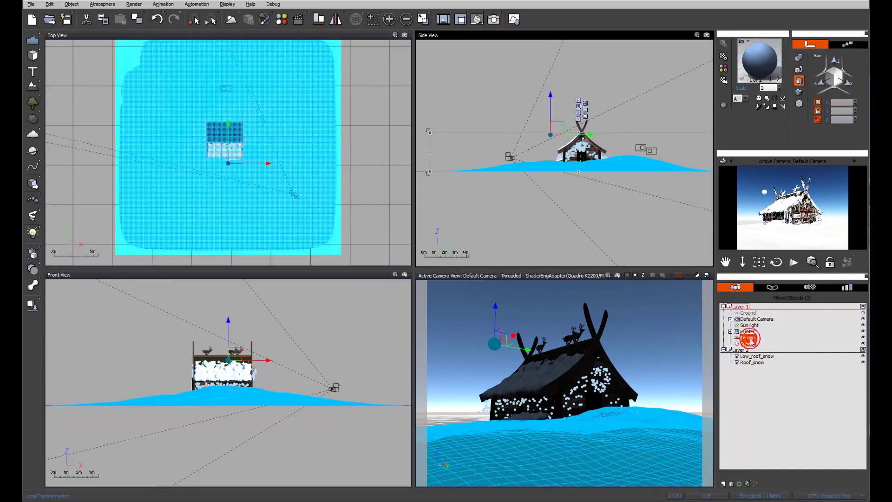
{"action": "right_click", "coordinate": [760, 63]}
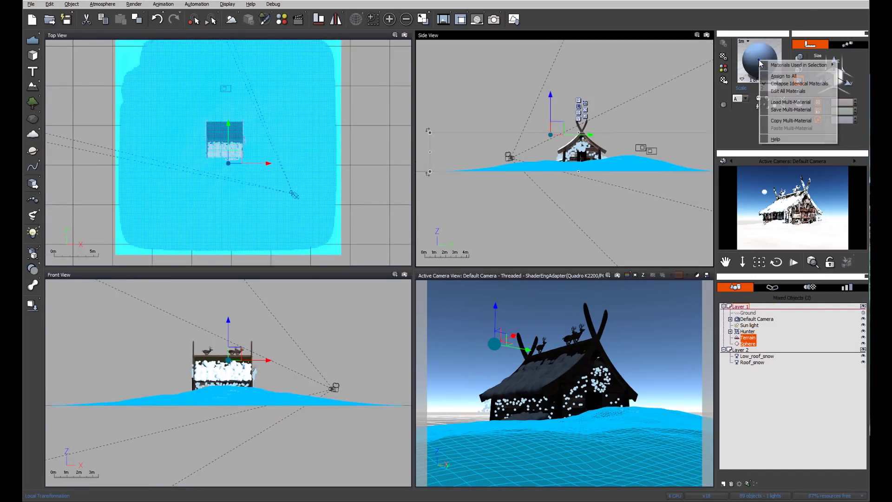
{"action": "left_click", "coordinate": [780, 77]}
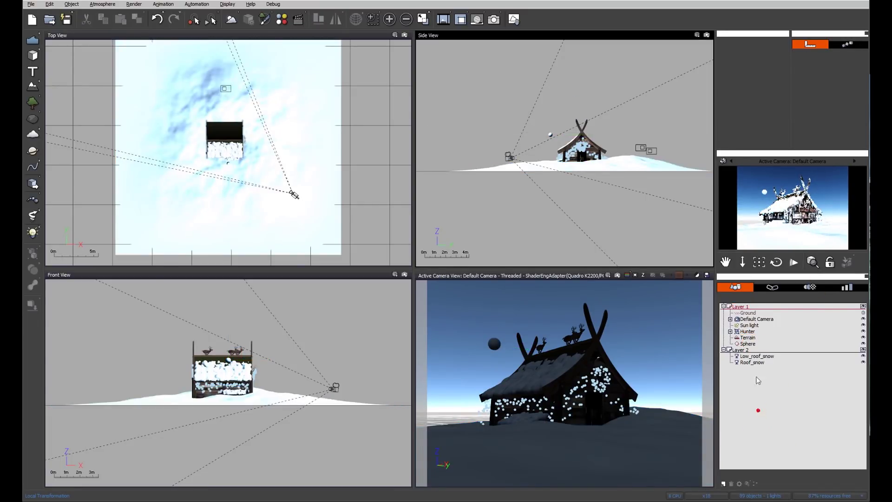
{"action": "left_click", "coordinate": [747, 344]}
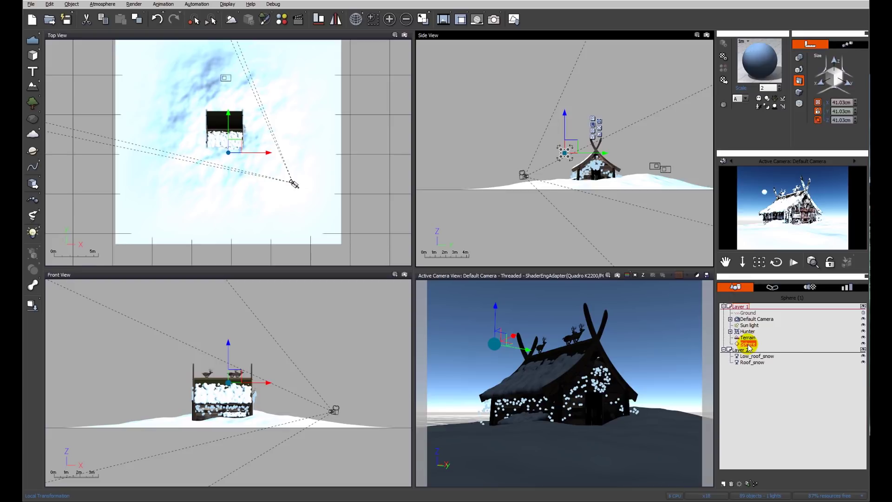
{"action": "key", "text": "Delete"}
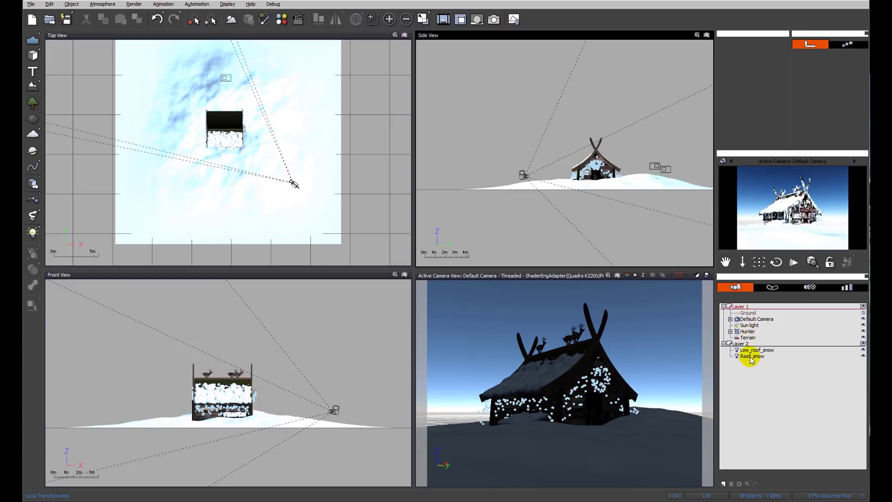
Open the terrain for editing with the cabin in close view and set up the Raise brush with Invert enabled
{"action": "double_click", "coordinate": [748, 338]}
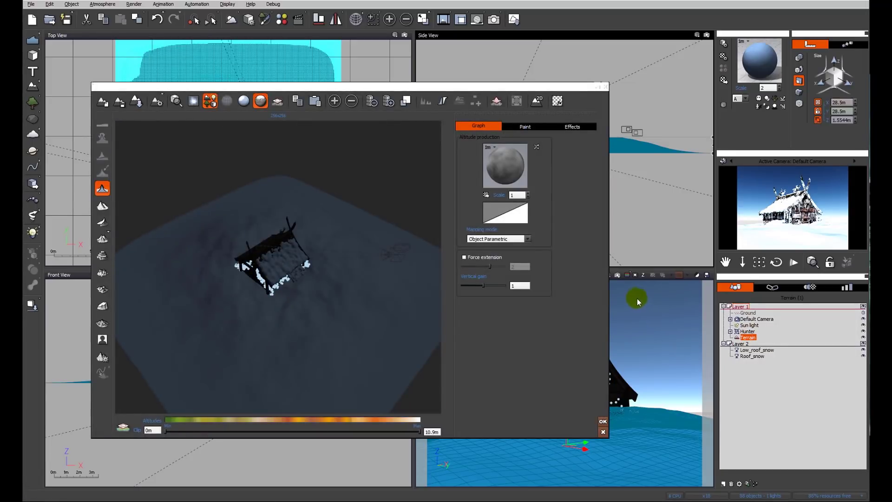
{"action": "right_click_drag", "start_coordinate": [395, 317], "coordinate": [233, 293]}
{"action": "scroll", "coordinate": [330, 312], "scroll_direction": "up", "scroll_amount": 5}
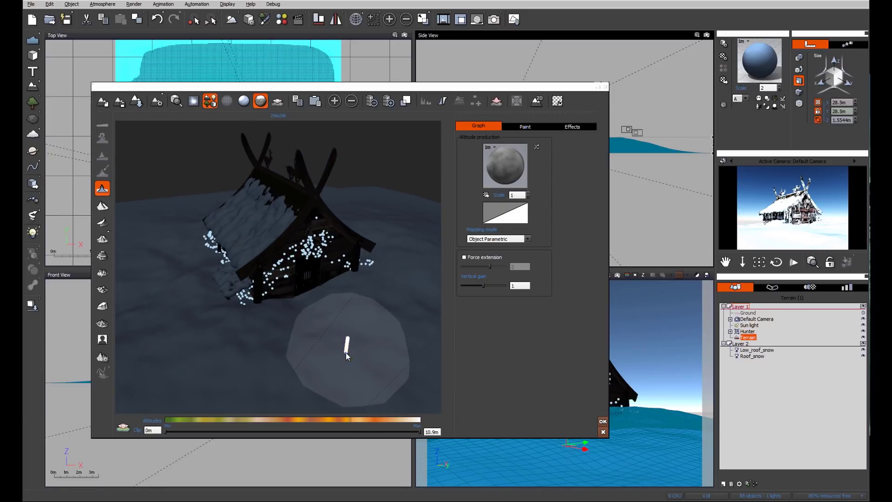
{"action": "right_click_drag", "start_coordinate": [346, 352], "coordinate": [358, 349]}
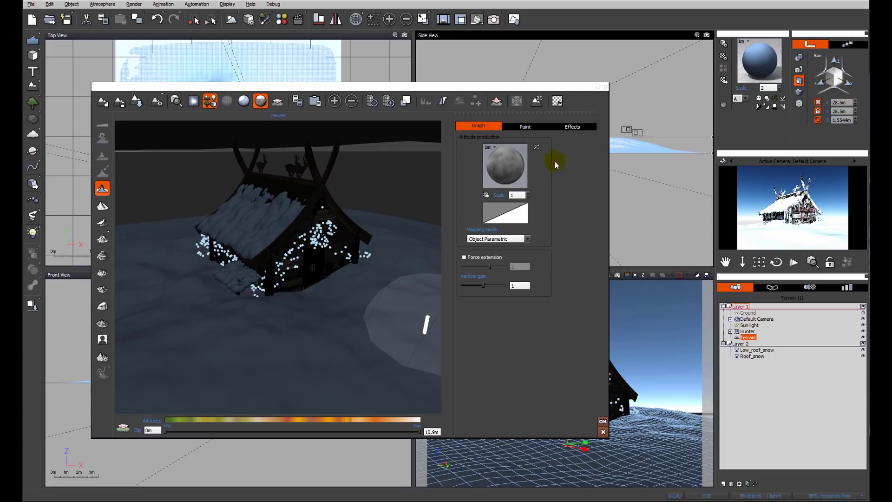
{"action": "left_click", "coordinate": [528, 127]}
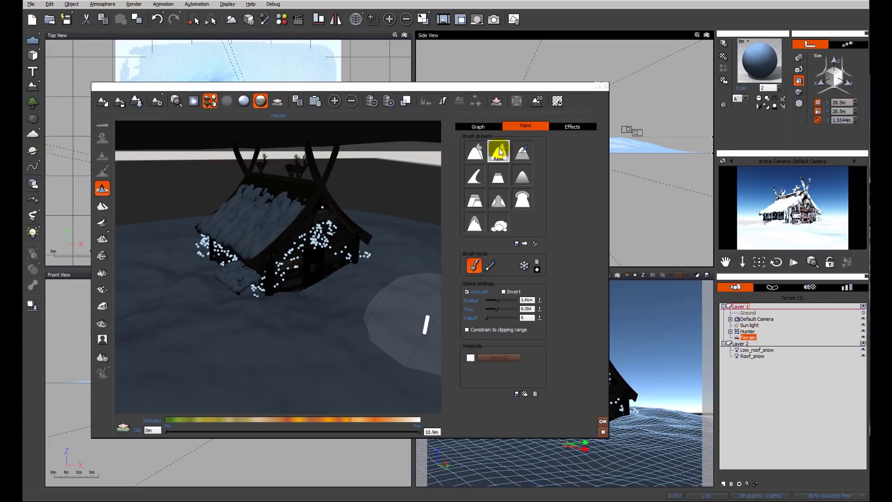
{"action": "left_click", "coordinate": [505, 293]}
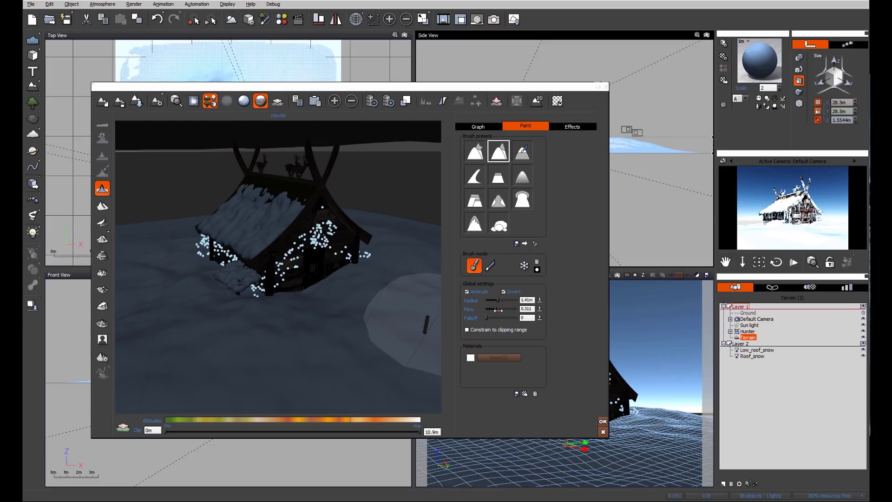
Set the inverted Raise brush to a flow of 0.369 and a radius of 1 m
{"action": "left_click_drag", "start_coordinate": [500, 309], "coordinate": [479, 309]}
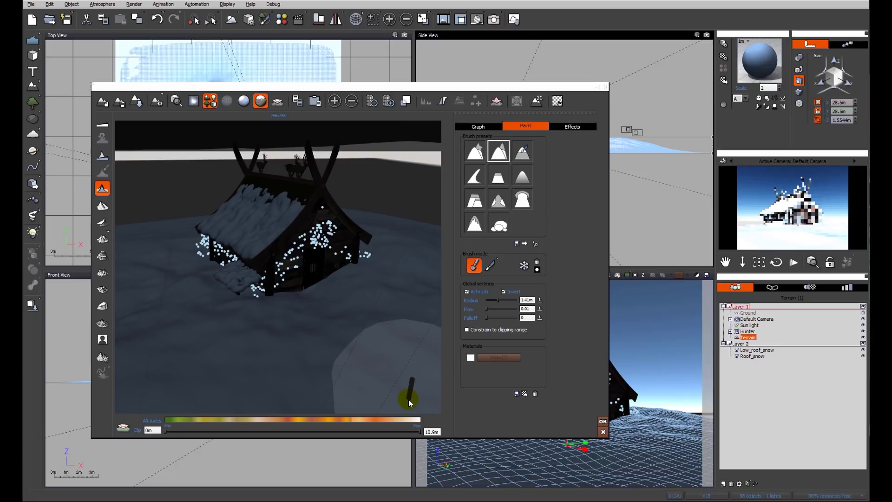
{"action": "left_click_drag", "start_coordinate": [487, 309], "coordinate": [544, 310]}
{"action": "mouse_move", "coordinate": [363, 308]}
{"action": "left_mouse_down"}
{"action": "mouse_move", "coordinate": [364, 282]}
{"action": "mouse_move", "coordinate": [281, 314]}
{"action": "mouse_move", "coordinate": [240, 316]}
{"action": "mouse_move", "coordinate": [203, 294]}
{"action": "mouse_move", "coordinate": [185, 259]}
{"action": "mouse_move", "coordinate": [256, 304]}
{"action": "mouse_move", "coordinate": [338, 279]}
{"action": "mouse_move", "coordinate": [368, 257]}
{"action": "mouse_move", "coordinate": [400, 305]}
{"action": "mouse_move", "coordinate": [383, 412]}
{"action": "mouse_move", "coordinate": [389, 385]}
{"action": "left_mouse_up"}
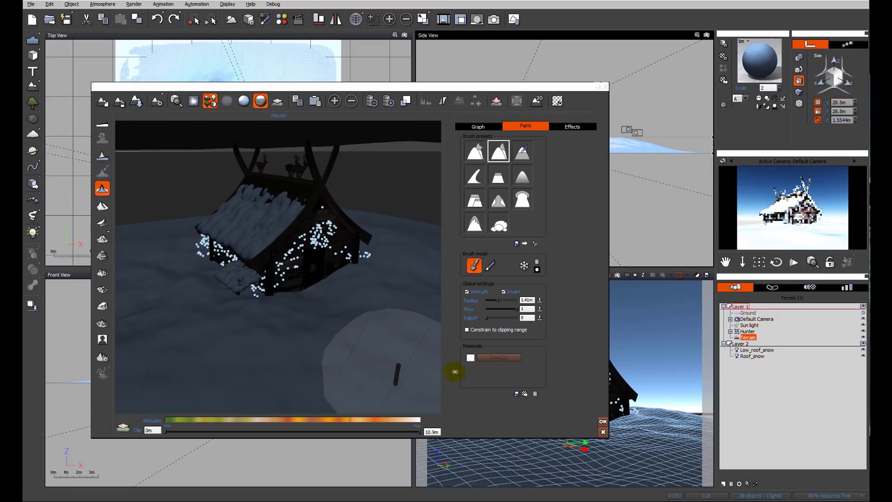
{"action": "left_click_drag", "start_coordinate": [517, 309], "coordinate": [497, 311]}
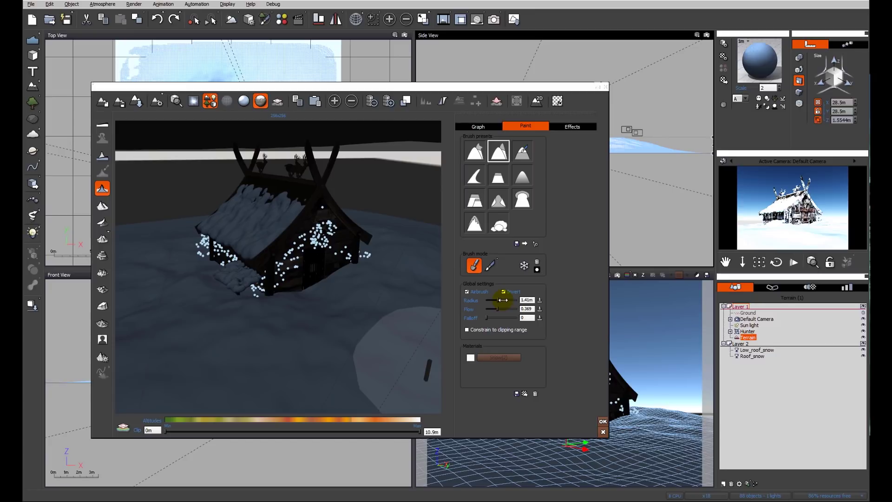
{"action": "left_click_drag", "start_coordinate": [503, 300], "coordinate": [498, 299]}
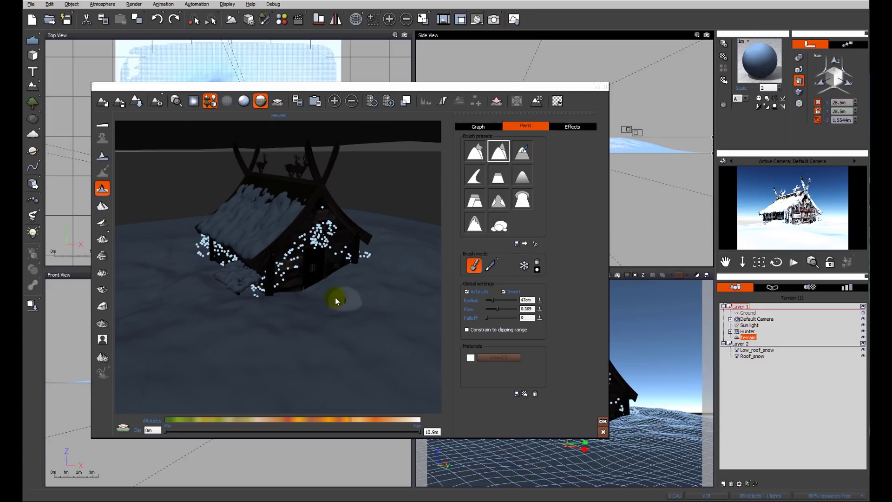
{"action": "right_click_drag", "start_coordinate": [335, 297], "coordinate": [334, 317]}
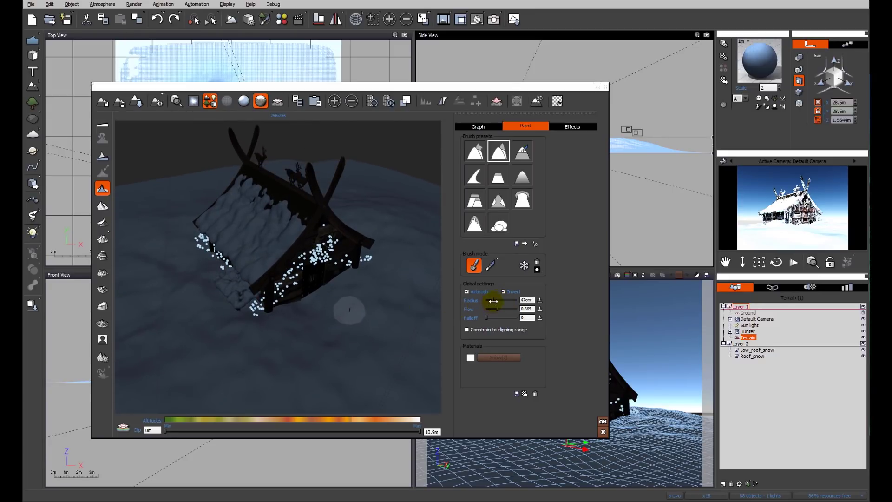
{"action": "left_click_drag", "start_coordinate": [497, 300], "coordinate": [498, 300]}
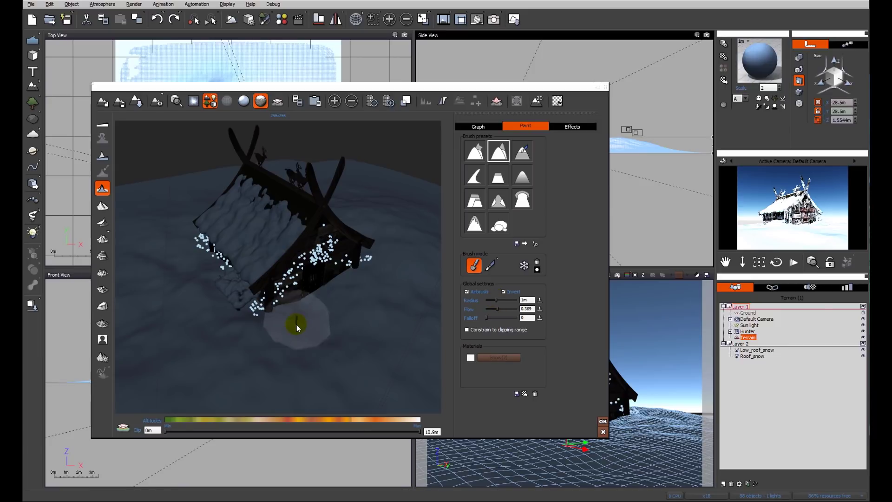
Carve the terrain down in front of the cabin and around its side porch with the inverted Raise brush
{"action": "left_click", "coordinate": [310, 308]}
{"action": "mouse_move", "coordinate": [310, 308]}
{"action": "left_mouse_down"}
{"action": "mouse_move", "coordinate": [351, 287]}
{"action": "mouse_move", "coordinate": [268, 326]}
{"action": "mouse_move", "coordinate": [236, 315]}
{"action": "mouse_move", "coordinate": [228, 295]}
{"action": "mouse_move", "coordinate": [254, 327]}
{"action": "mouse_move", "coordinate": [360, 322]}
{"action": "mouse_move", "coordinate": [360, 374]}
{"action": "mouse_move", "coordinate": [350, 296]}
{"action": "mouse_move", "coordinate": [312, 323]}
{"action": "mouse_move", "coordinate": [278, 329]}
{"action": "mouse_move", "coordinate": [246, 322]}
{"action": "mouse_move", "coordinate": [228, 292]}
{"action": "mouse_move", "coordinate": [210, 290]}
{"action": "mouse_move", "coordinate": [250, 289]}
{"action": "mouse_move", "coordinate": [239, 313]}
{"action": "mouse_move", "coordinate": [229, 311]}
{"action": "mouse_move", "coordinate": [339, 387]}
{"action": "left_mouse_up"}
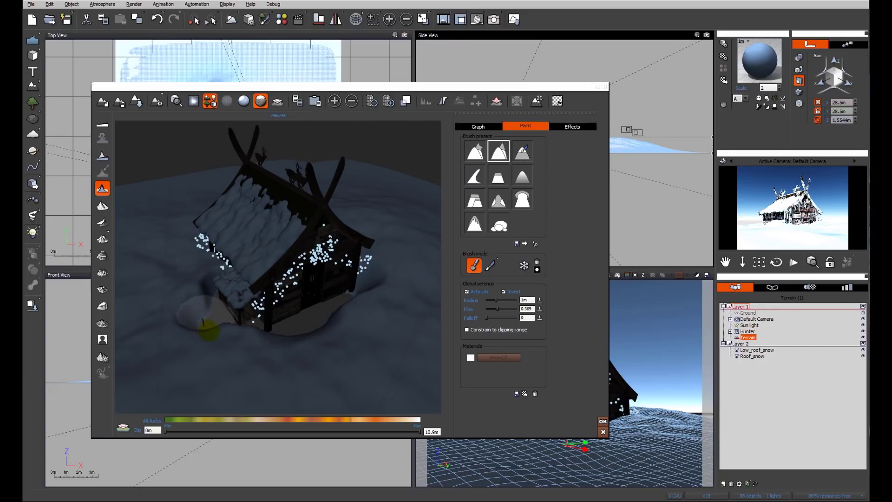
{"action": "mouse_move", "coordinate": [211, 330]}
{"action": "left_mouse_down"}
{"action": "mouse_move", "coordinate": [269, 343]}
{"action": "mouse_move", "coordinate": [186, 314]}
{"action": "mouse_move", "coordinate": [182, 291]}
{"action": "mouse_move", "coordinate": [209, 313]}
{"action": "mouse_move", "coordinate": [204, 302]}
{"action": "left_mouse_up"}
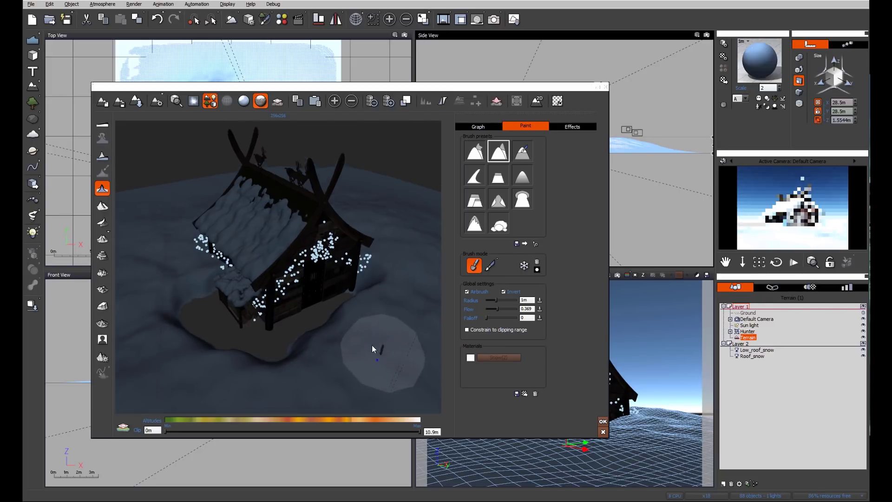
Carve the first stretch of a narrow path from the cabin's front with the inverted Raise brush at a 58 cm radius
{"action": "mouse_move", "coordinate": [371, 347]}
{"action": "left_mouse_down"}
{"action": "mouse_move", "coordinate": [394, 348]}
{"action": "mouse_move", "coordinate": [390, 365]}
{"action": "mouse_move", "coordinate": [366, 343]}
{"action": "left_mouse_up"}
{"action": "left_click", "coordinate": [503, 301]}
{"action": "left_click_drag", "start_coordinate": [503, 302], "coordinate": [496, 300]}
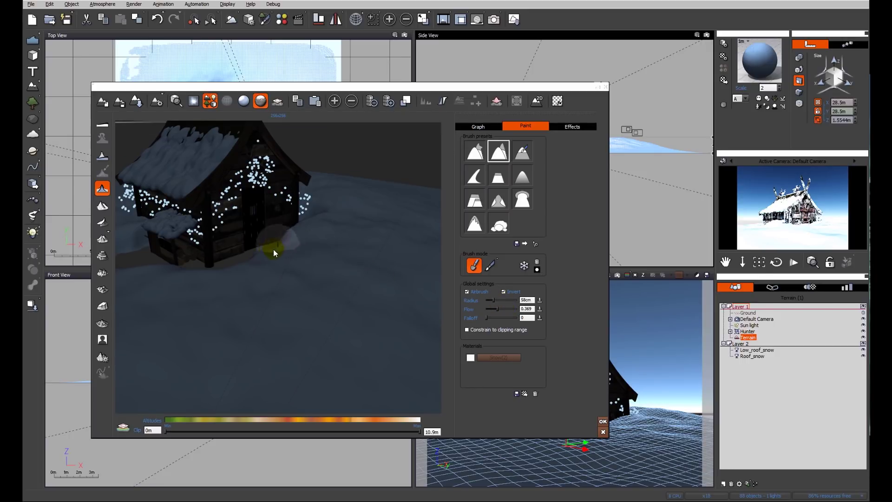
{"action": "left_click_drag", "start_coordinate": [266, 252], "coordinate": [353, 331]}
{"action": "mouse_move", "coordinate": [325, 300]}
{"action": "left_mouse_down"}
{"action": "mouse_move", "coordinate": [294, 272]}
{"action": "mouse_move", "coordinate": [262, 259]}
{"action": "mouse_move", "coordinate": [288, 274]}
{"action": "mouse_move", "coordinate": [331, 324]}
{"action": "mouse_move", "coordinate": [249, 261]}
{"action": "mouse_move", "coordinate": [322, 317]}
{"action": "left_mouse_up"}
{"action": "right_click_drag", "start_coordinate": [322, 317], "coordinate": [316, 330]}
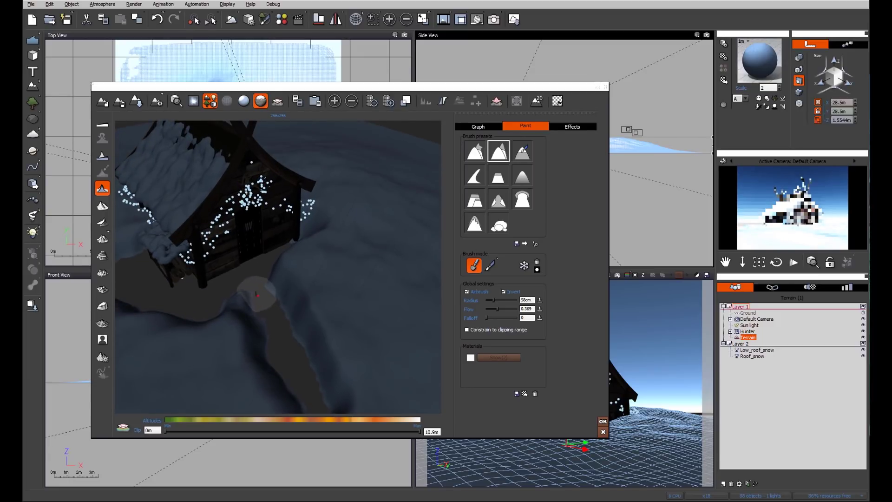
Join the path to the cleared area at the cabin and carve it on to the terrain's edge in a winding line
{"action": "left_click_drag", "start_coordinate": [256, 293], "coordinate": [223, 295]}
{"action": "right_click_drag", "start_coordinate": [295, 319], "coordinate": [318, 332]}
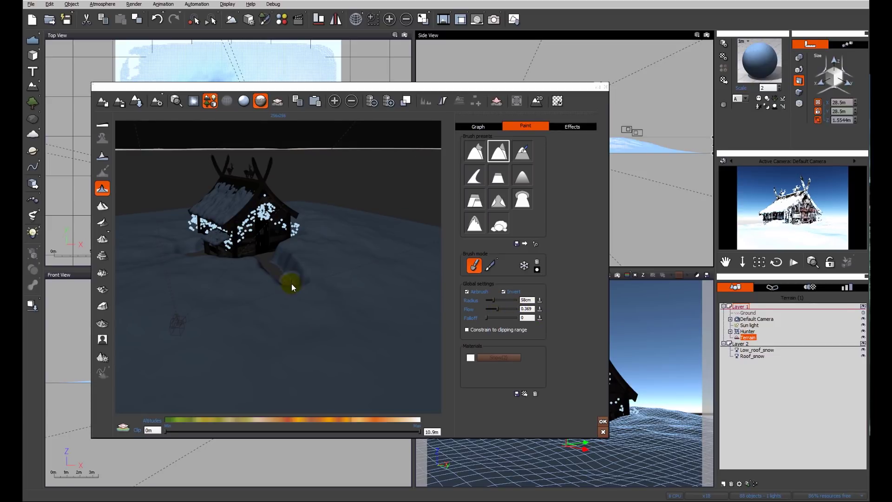
{"action": "mouse_move", "coordinate": [312, 309]}
{"action": "left_mouse_down"}
{"action": "mouse_move", "coordinate": [342, 335]}
{"action": "mouse_move", "coordinate": [412, 364]}
{"action": "mouse_move", "coordinate": [432, 384]}
{"action": "left_mouse_up"}
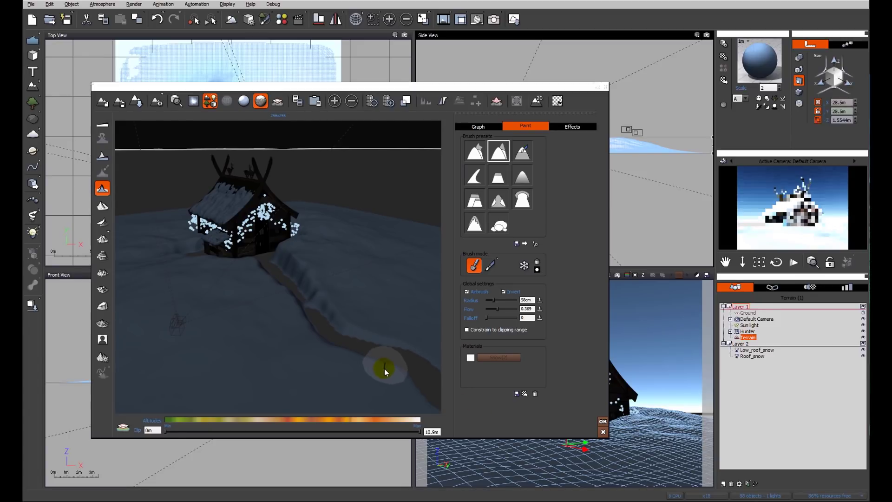
{"action": "right_click_drag", "start_coordinate": [365, 355], "coordinate": [350, 347]}
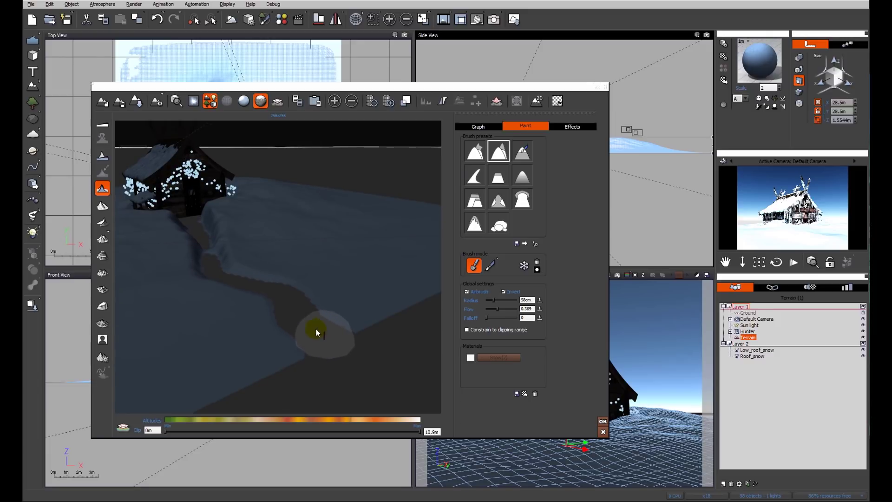
{"action": "right_click_drag", "start_coordinate": [309, 322], "coordinate": [300, 329]}
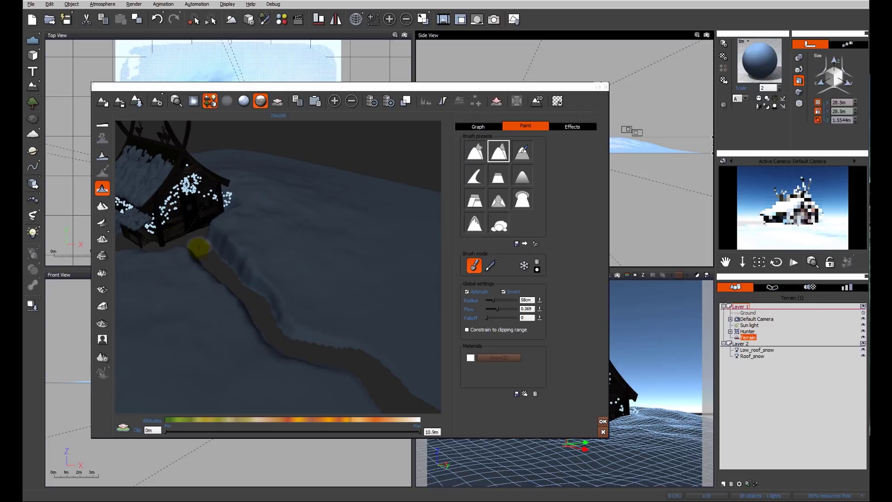
{"action": "mouse_move", "coordinate": [313, 373]}
{"action": "right_mouse_down"}
{"action": "mouse_move", "coordinate": [320, 358]}
{"action": "mouse_move", "coordinate": [316, 378]}
{"action": "mouse_move", "coordinate": [334, 389]}
{"action": "mouse_move", "coordinate": [374, 372]}
{"action": "mouse_move", "coordinate": [269, 389]}
{"action": "right_mouse_up"}
Build up the snow along the cabin's back wall using the Raise brush with Invert off and a flow of 0.269
{"action": "mouse_move", "coordinate": [338, 246]}
{"action": "right_mouse_down"}
{"action": "mouse_move", "coordinate": [297, 264]}
{"action": "mouse_move", "coordinate": [194, 246]}
{"action": "mouse_move", "coordinate": [348, 227]}
{"action": "mouse_move", "coordinate": [344, 236]}
{"action": "mouse_move", "coordinate": [222, 217]}
{"action": "right_mouse_up"}
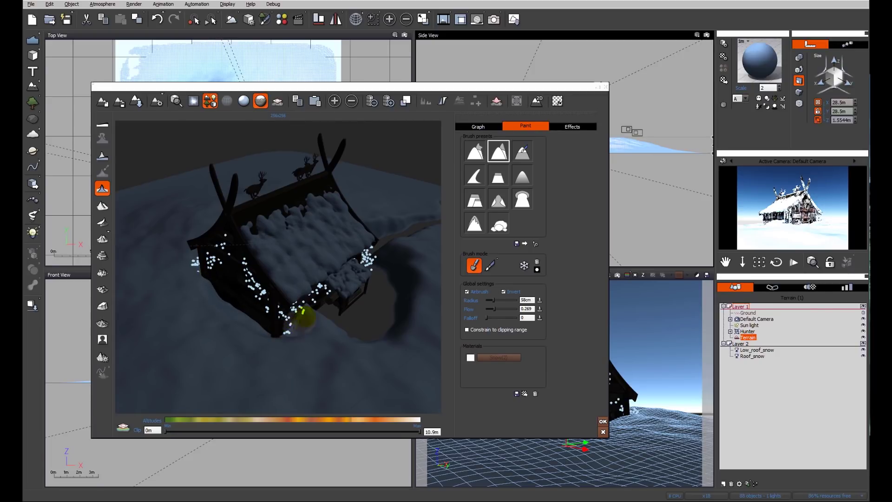
{"action": "mouse_move", "coordinate": [261, 344]}
{"action": "right_mouse_down"}
{"action": "mouse_move", "coordinate": [227, 355]}
{"action": "mouse_move", "coordinate": [333, 360]}
{"action": "mouse_move", "coordinate": [358, 338]}
{"action": "right_mouse_up"}
{"action": "right_click_drag", "start_coordinate": [391, 293], "coordinate": [387, 317]}
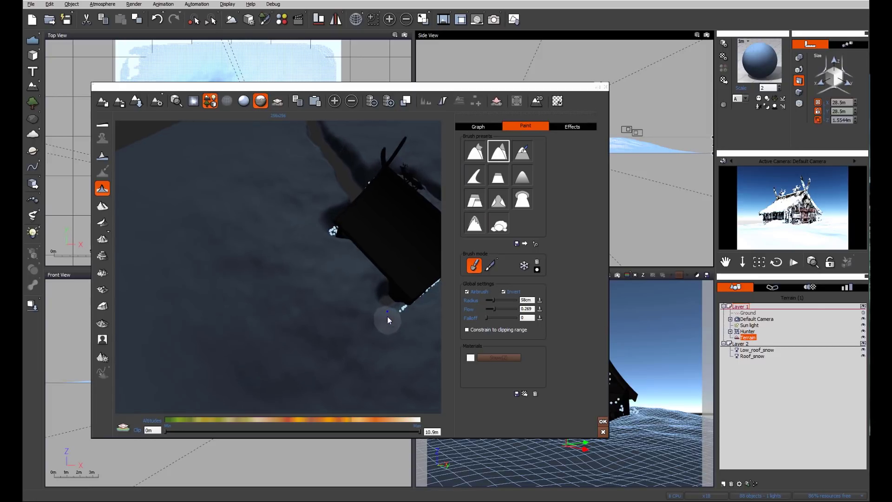
{"action": "left_click", "coordinate": [504, 292]}
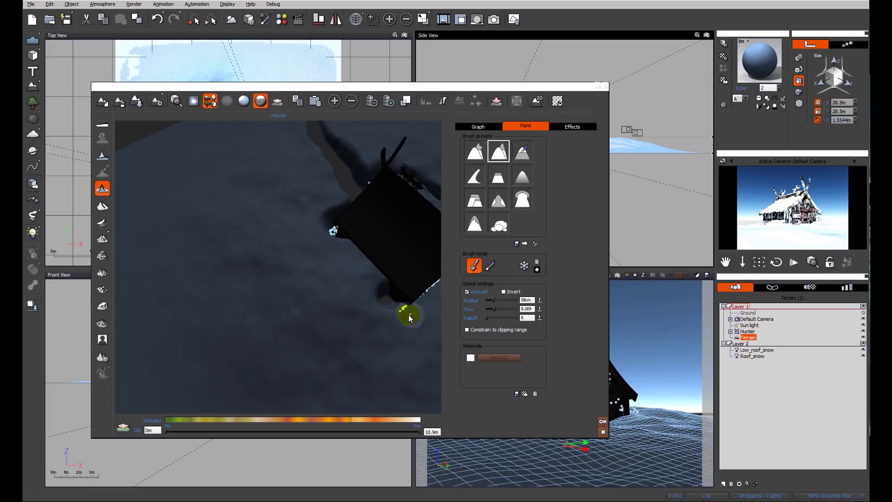
{"action": "left_click", "coordinate": [389, 302]}
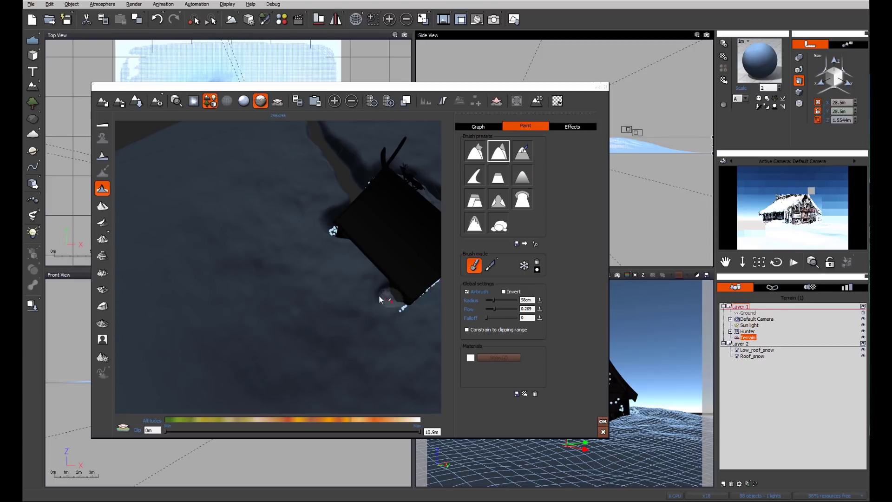
Lower the ground at the cabin's rear corner with Invert on and raise it there again with Invert off
{"action": "left_click", "coordinate": [503, 291]}
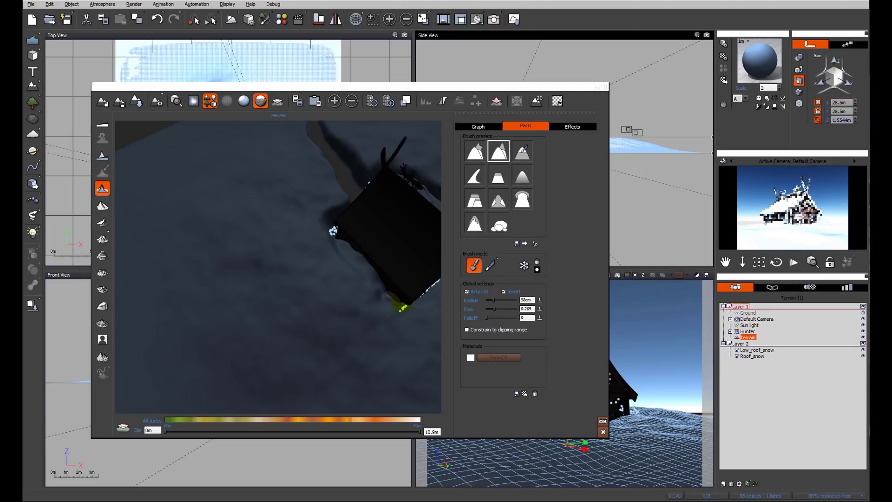
{"action": "mouse_move", "coordinate": [399, 312]}
{"action": "left_mouse_down"}
{"action": "mouse_move", "coordinate": [371, 299]}
{"action": "mouse_move", "coordinate": [376, 333]}
{"action": "mouse_move", "coordinate": [355, 310]}
{"action": "mouse_move", "coordinate": [364, 342]}
{"action": "mouse_move", "coordinate": [342, 325]}
{"action": "mouse_move", "coordinate": [344, 336]}
{"action": "mouse_move", "coordinate": [372, 341]}
{"action": "left_mouse_up"}
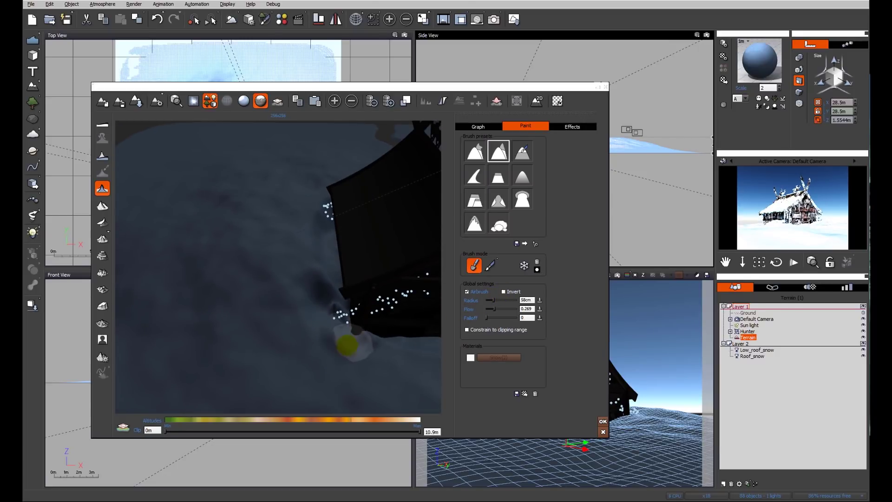
{"action": "mouse_move", "coordinate": [334, 333]}
{"action": "left_mouse_down"}
{"action": "mouse_move", "coordinate": [339, 315]}
{"action": "mouse_move", "coordinate": [312, 332]}
{"action": "mouse_move", "coordinate": [332, 351]}
{"action": "mouse_move", "coordinate": [353, 346]}
{"action": "left_mouse_up"}
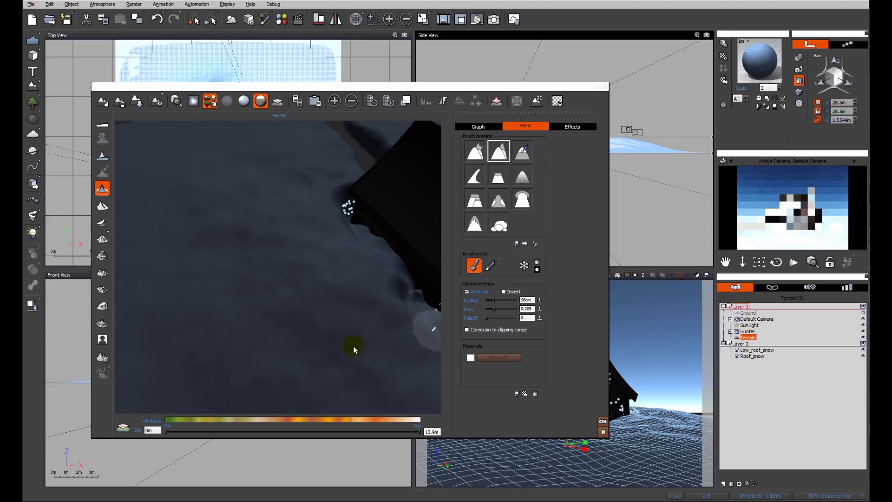
Lower the ground around the cabin's rear corner with the inverted Raise brush at a flow of 0.197
{"action": "left_click", "coordinate": [508, 294]}
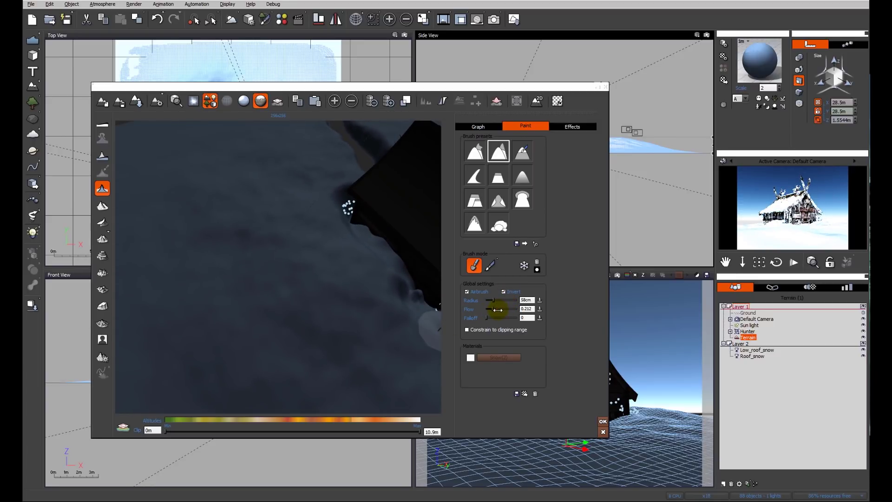
{"action": "left_click_drag", "start_coordinate": [497, 310], "coordinate": [492, 309]}
{"action": "left_click_drag", "start_coordinate": [412, 323], "coordinate": [366, 330]}
{"action": "mouse_move", "coordinate": [376, 330]}
{"action": "right_mouse_down"}
{"action": "mouse_move", "coordinate": [358, 327]}
{"action": "mouse_move", "coordinate": [360, 347]}
{"action": "mouse_move", "coordinate": [381, 344]}
{"action": "mouse_move", "coordinate": [360, 315]}
{"action": "right_mouse_up"}
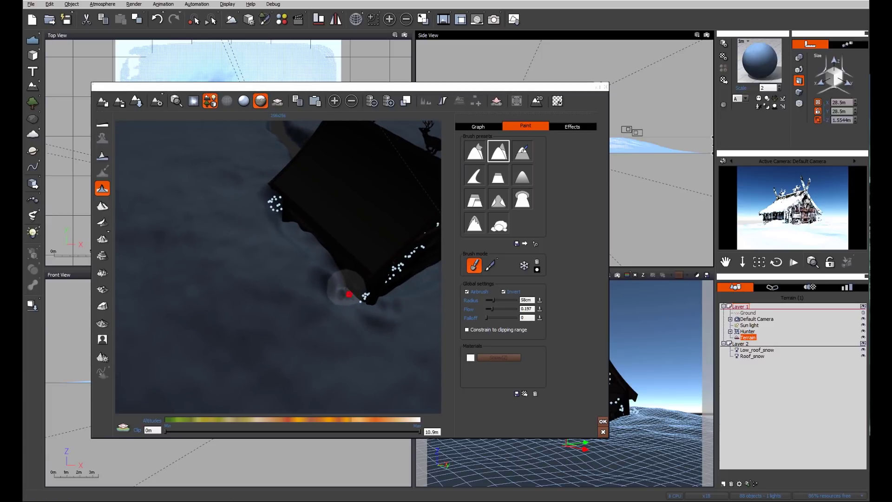
Turn off Invert and fill the hollow beside the cabin's rear corner with snow
{"action": "left_click", "coordinate": [503, 291]}
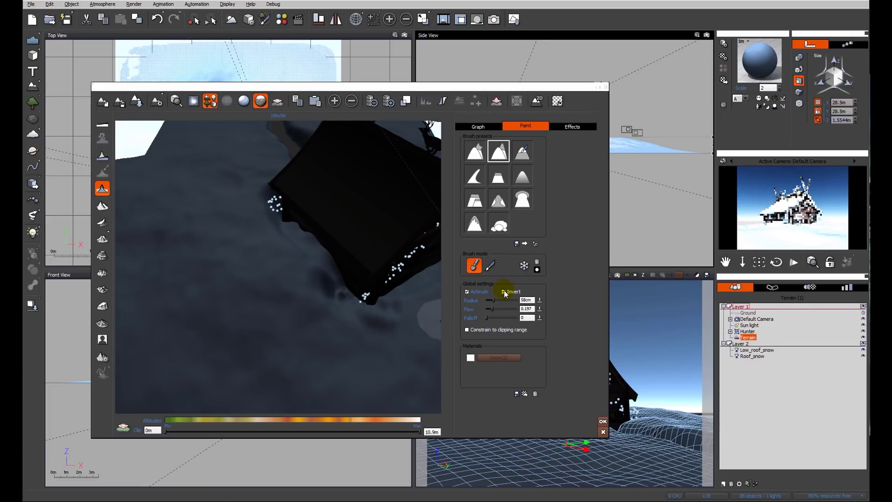
{"action": "left_click", "coordinate": [338, 297]}
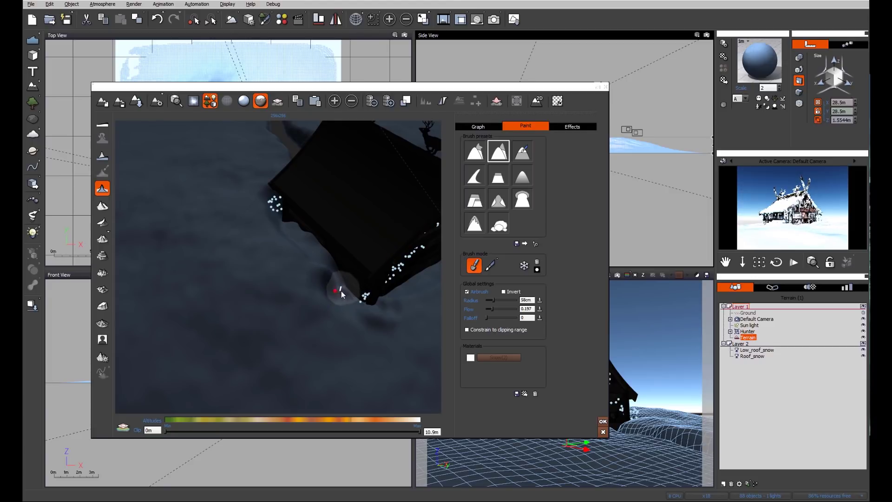
{"action": "left_click_drag", "start_coordinate": [352, 298], "coordinate": [358, 302]}
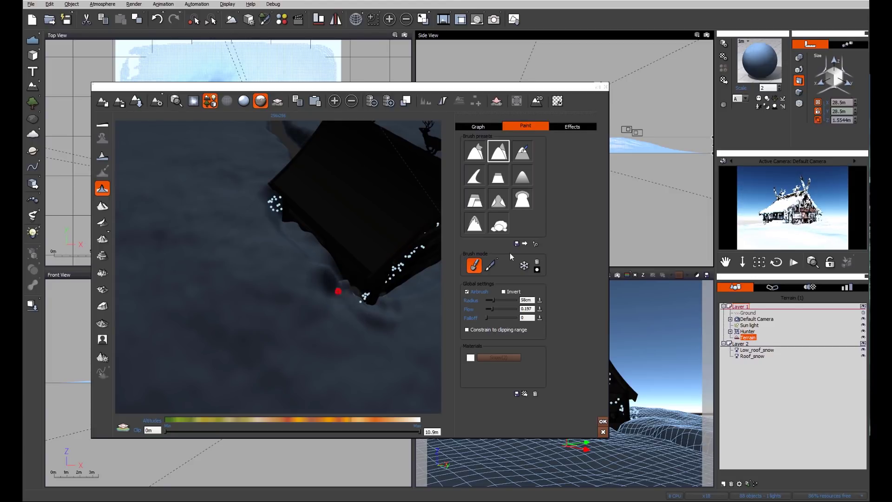
Smooth the uneven ground along the cabin's back wall with the smoothing brush at a flow of 0.8
{"action": "left_click", "coordinate": [475, 222]}
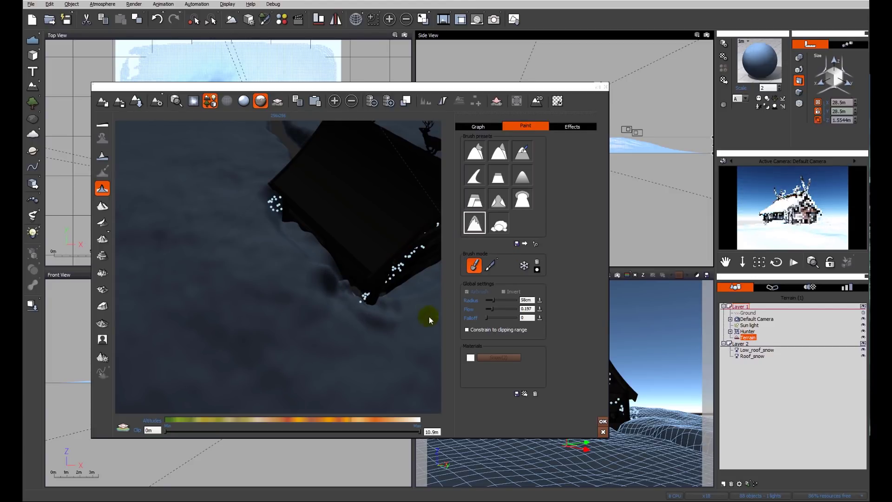
{"action": "left_click_drag", "start_coordinate": [493, 309], "coordinate": [513, 310]}
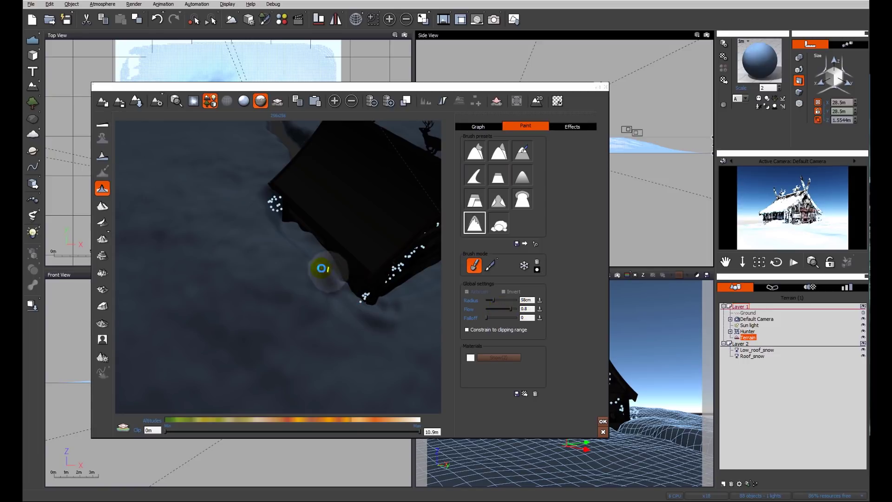
{"action": "mouse_move", "coordinate": [316, 260]}
{"action": "left_mouse_down"}
{"action": "mouse_move", "coordinate": [341, 313]}
{"action": "mouse_move", "coordinate": [317, 258]}
{"action": "mouse_move", "coordinate": [351, 295]}
{"action": "mouse_move", "coordinate": [385, 313]}
{"action": "mouse_move", "coordinate": [408, 290]}
{"action": "left_mouse_up"}
{"action": "left_click_drag", "start_coordinate": [342, 297], "coordinate": [305, 244]}
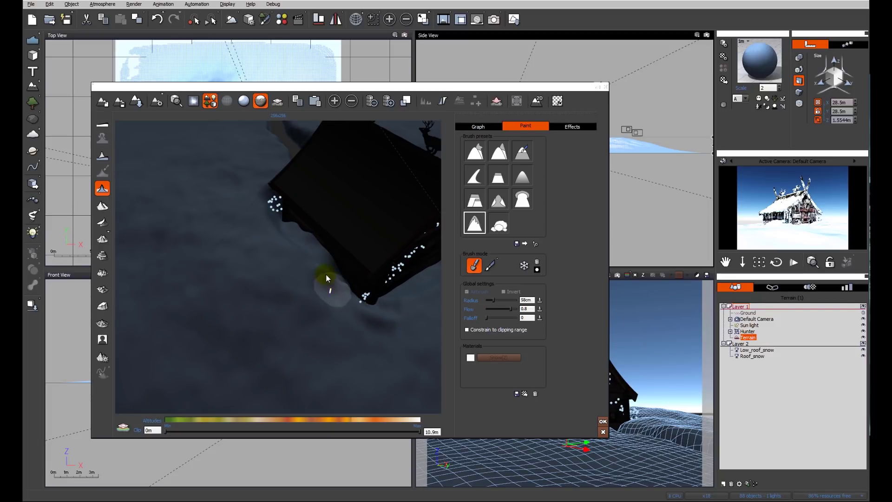
Soften the carved path's edges by applying Diffusive erosion to the terrain, including a run with an iteration count of 10
{"action": "right_click_drag", "start_coordinate": [416, 341], "coordinate": [213, 339]}
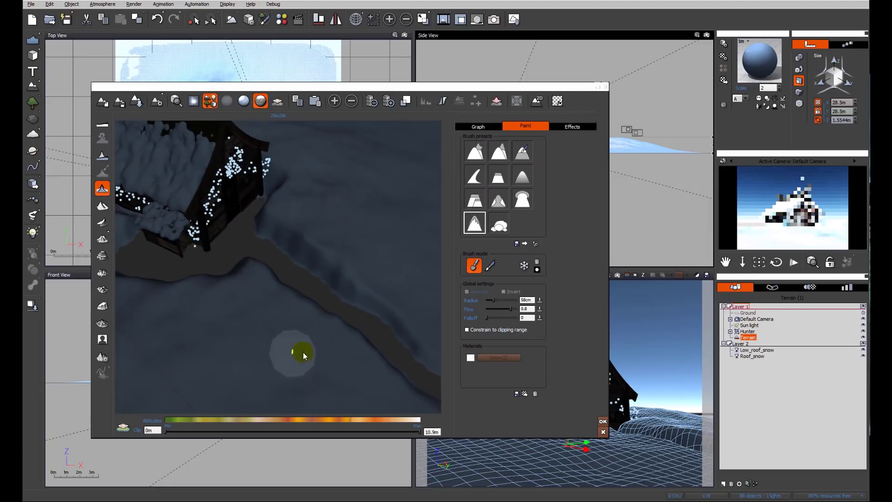
{"action": "right_click_drag", "start_coordinate": [285, 339], "coordinate": [346, 367]}
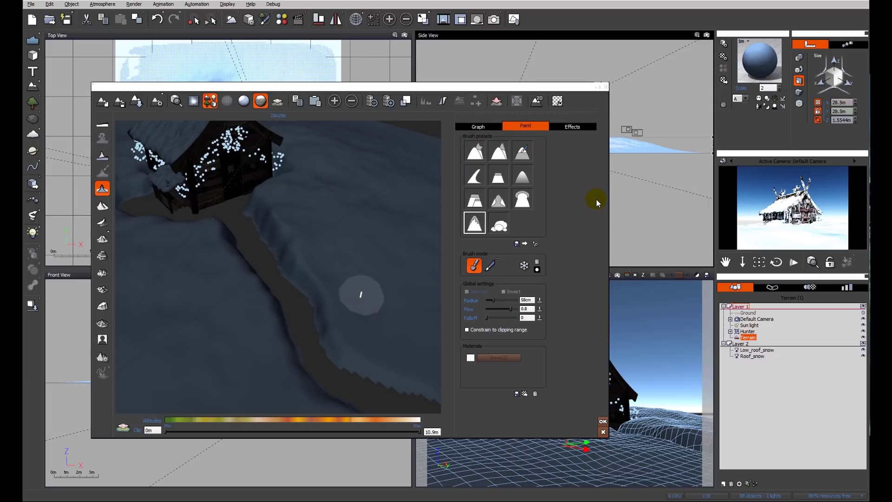
{"action": "left_click", "coordinate": [572, 125]}
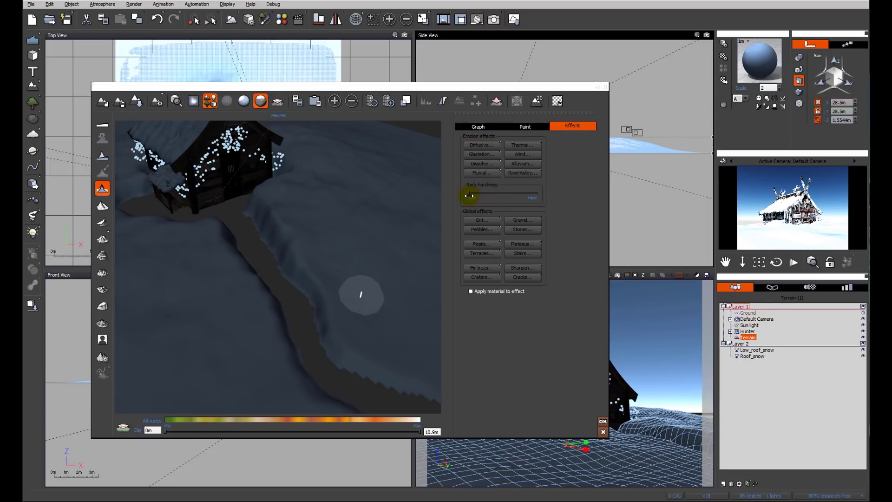
{"action": "left_click", "coordinate": [484, 145]}
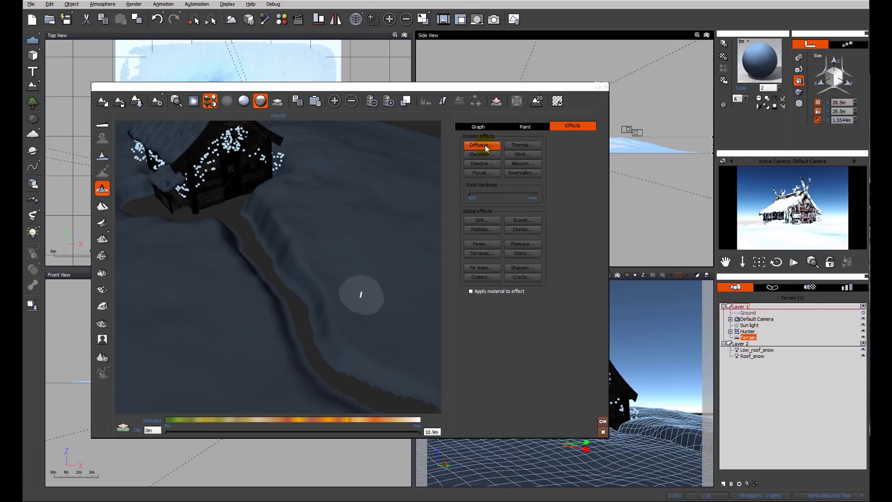
{"action": "left_click", "coordinate": [485, 145]}
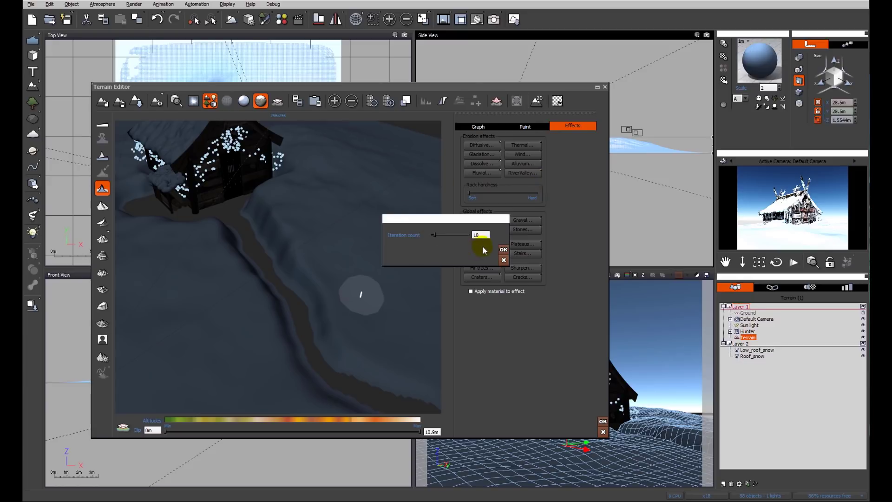
{"action": "left_click", "coordinate": [504, 250]}
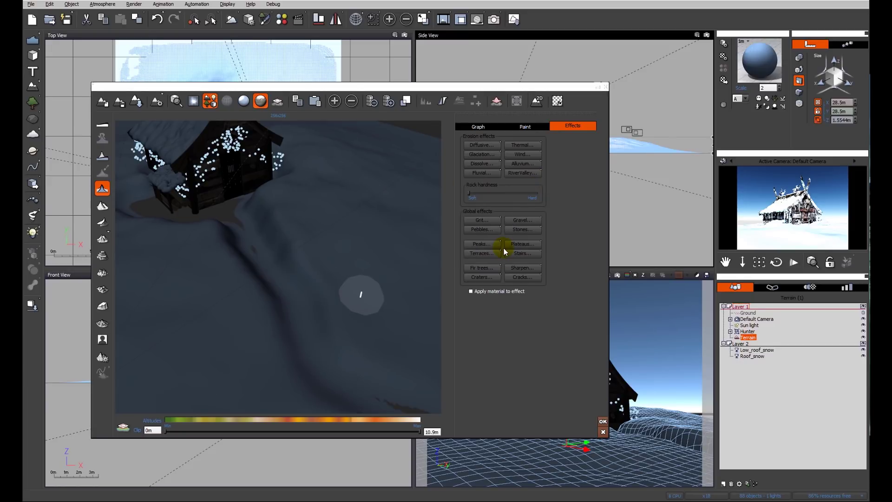
Carve the path to the cabin again with the inverted Raise brush at a 38 cm radius and a flow of 0.8
{"action": "mouse_move", "coordinate": [414, 310]}
{"action": "right_mouse_down"}
{"action": "mouse_move", "coordinate": [367, 341]}
{"action": "mouse_move", "coordinate": [320, 261]}
{"action": "mouse_move", "coordinate": [308, 297]}
{"action": "right_mouse_up"}
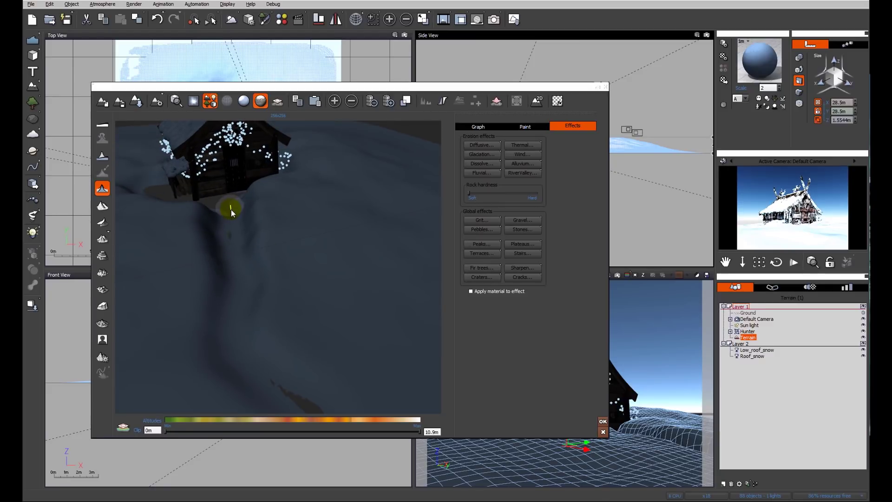
{"action": "right_click_drag", "start_coordinate": [299, 378], "coordinate": [338, 354]}
{"action": "left_click", "coordinate": [518, 128]}
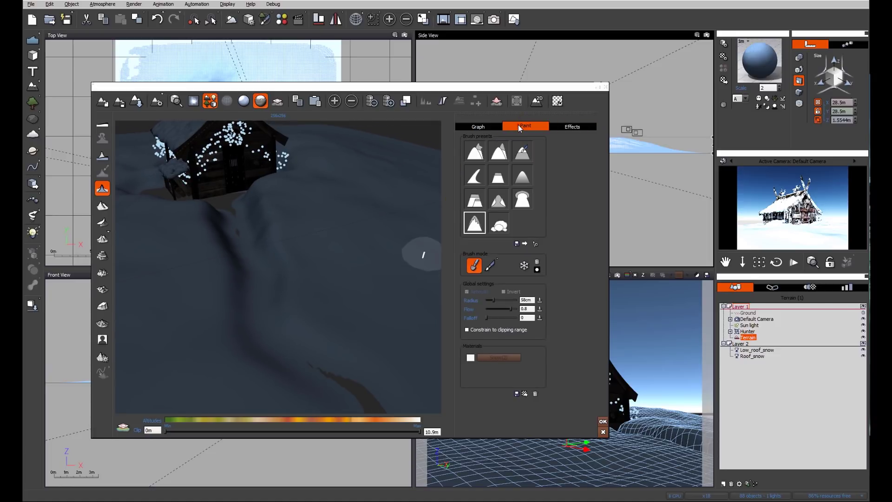
{"action": "left_click", "coordinate": [501, 154]}
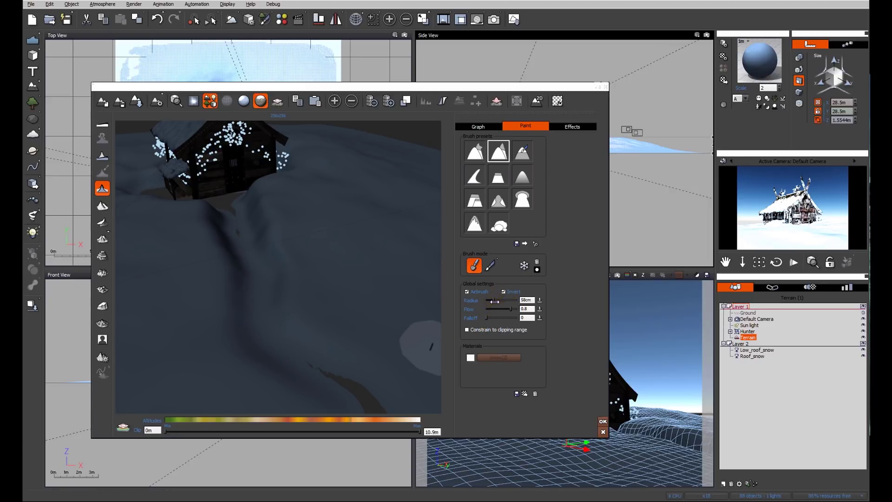
{"action": "left_click_drag", "start_coordinate": [493, 301], "coordinate": [490, 302]}
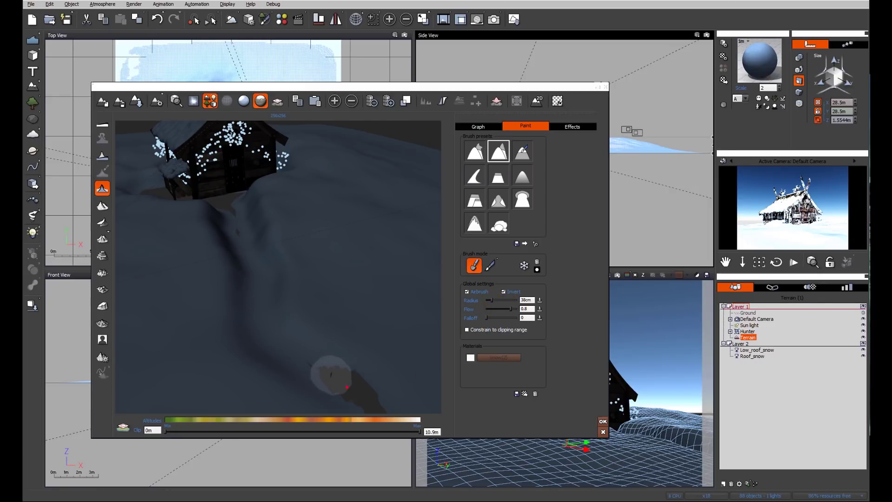
{"action": "mouse_move", "coordinate": [302, 365]}
{"action": "left_mouse_down"}
{"action": "mouse_move", "coordinate": [272, 340]}
{"action": "mouse_move", "coordinate": [244, 233]}
{"action": "left_mouse_up"}
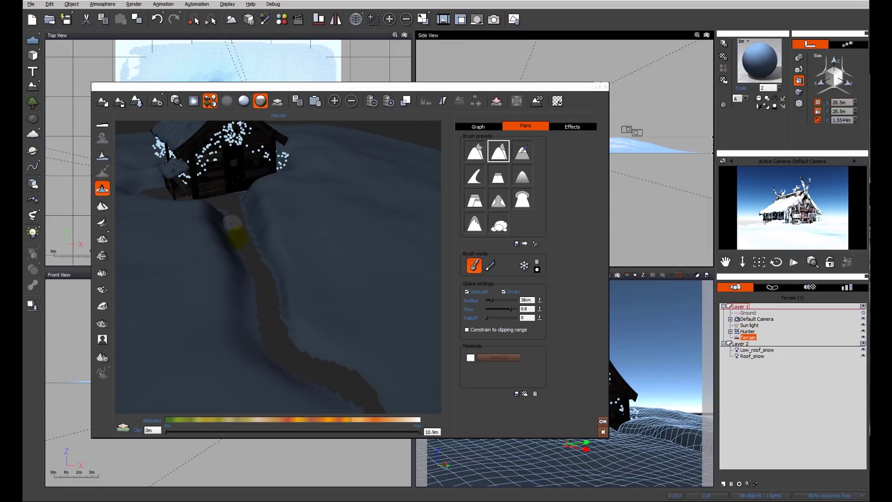
Soften the recarved path with Diffusive erosion and return to the brush settings with the cabin's porch side in view
{"action": "left_click", "coordinate": [559, 127]}
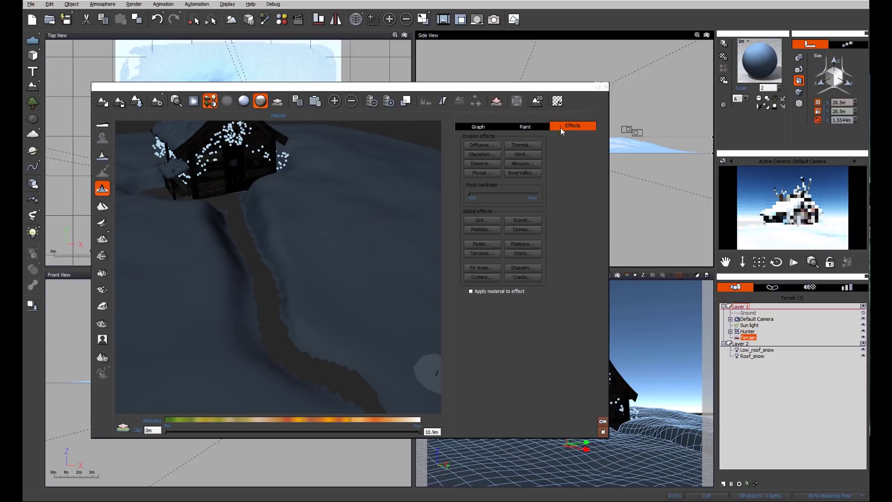
{"action": "left_click", "coordinate": [484, 146]}
{"action": "mouse_move", "coordinate": [243, 344]}
{"action": "right_mouse_down"}
{"action": "mouse_move", "coordinate": [247, 358]}
{"action": "mouse_move", "coordinate": [307, 350]}
{"action": "mouse_move", "coordinate": [344, 359]}
{"action": "mouse_move", "coordinate": [350, 349]}
{"action": "right_mouse_up"}
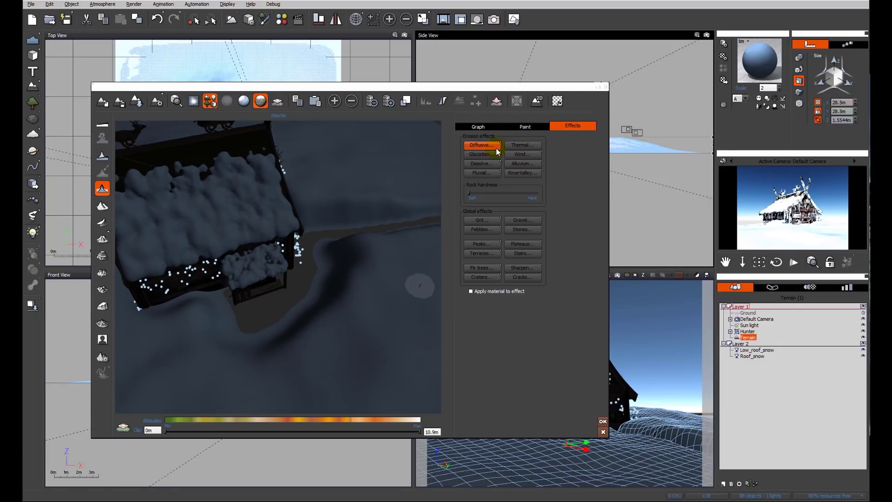
{"action": "left_click", "coordinate": [527, 126]}
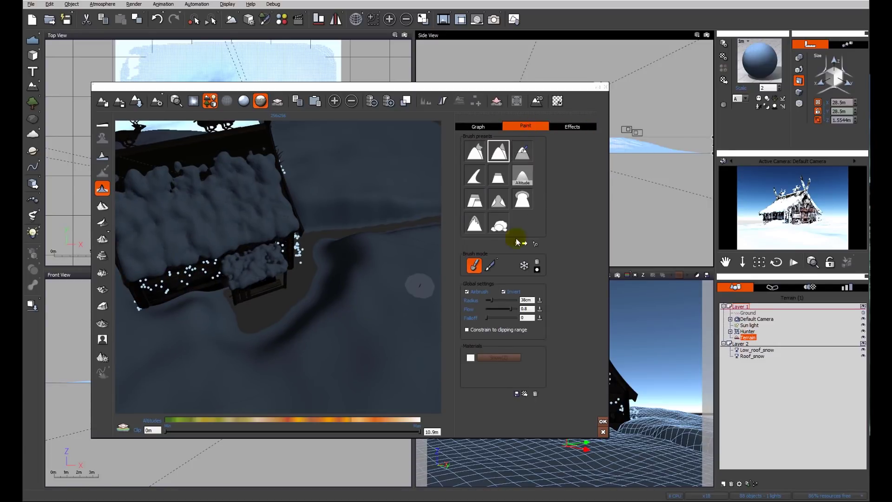
Smooth the snow bank along the path near the porch with the smoothing brush at a 78 cm radius and a flow of 0.8
{"action": "left_click", "coordinate": [475, 223]}
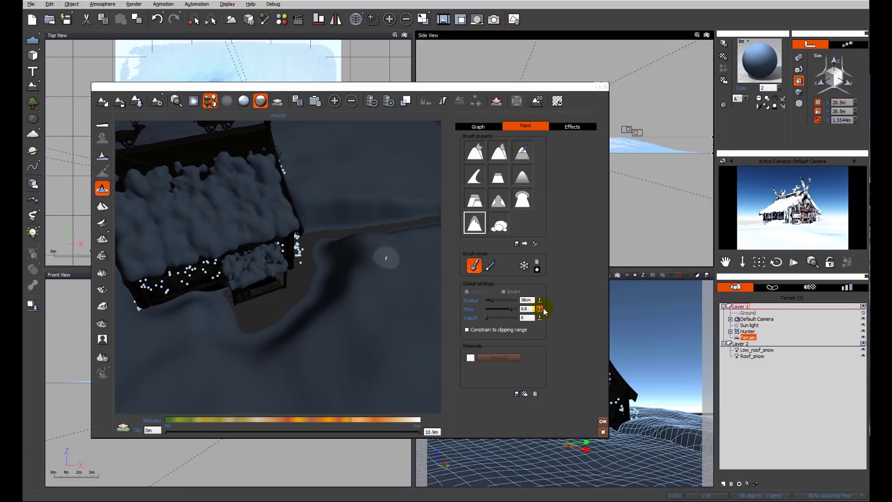
{"action": "left_click_drag", "start_coordinate": [497, 301], "coordinate": [514, 301]}
{"action": "left_click_drag", "start_coordinate": [368, 250], "coordinate": [422, 255]}
{"action": "left_click_drag", "start_coordinate": [503, 300], "coordinate": [494, 299]}
{"action": "right_click_drag", "start_coordinate": [367, 293], "coordinate": [365, 299]}
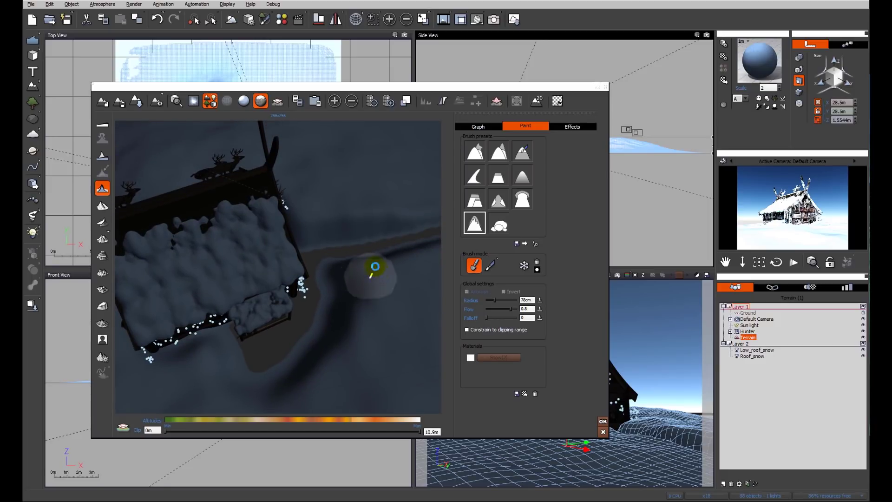
{"action": "right_click_drag", "start_coordinate": [375, 287], "coordinate": [401, 295]}
{"action": "mouse_move", "coordinate": [387, 223]}
{"action": "left_mouse_down"}
{"action": "mouse_move", "coordinate": [371, 221]}
{"action": "mouse_move", "coordinate": [394, 219]}
{"action": "mouse_move", "coordinate": [369, 224]}
{"action": "mouse_move", "coordinate": [376, 226]}
{"action": "left_mouse_up"}
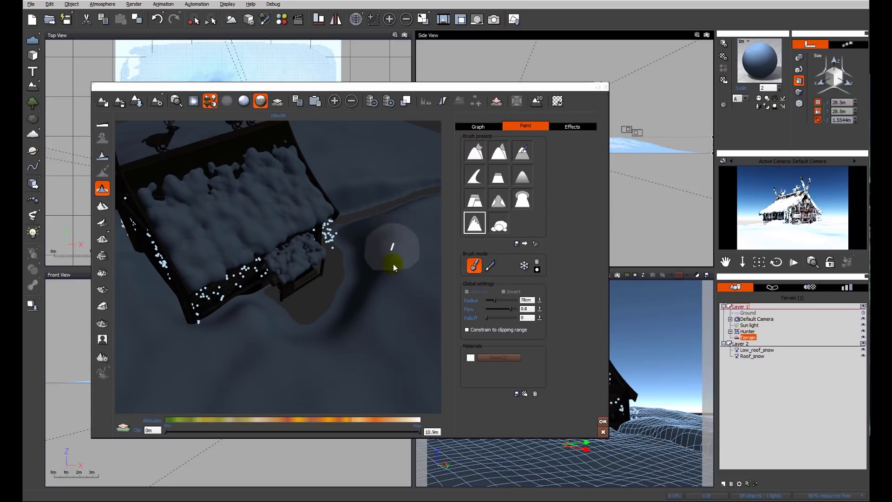
{"action": "mouse_move", "coordinate": [393, 264]}
{"action": "left_mouse_down"}
{"action": "mouse_move", "coordinate": [365, 313]}
{"action": "mouse_move", "coordinate": [342, 335]}
{"action": "mouse_move", "coordinate": [315, 343]}
{"action": "mouse_move", "coordinate": [381, 322]}
{"action": "mouse_move", "coordinate": [285, 334]}
{"action": "mouse_move", "coordinate": [247, 311]}
{"action": "mouse_move", "coordinate": [259, 318]}
{"action": "mouse_move", "coordinate": [190, 330]}
{"action": "mouse_move", "coordinate": [283, 345]}
{"action": "left_mouse_up"}
Smooth the path's far bank from the cabin's gable end outward with the same 78 cm brush
{"action": "mouse_move", "coordinate": [283, 344]}
{"action": "right_mouse_down"}
{"action": "mouse_move", "coordinate": [237, 364]}
{"action": "mouse_move", "coordinate": [271, 333]}
{"action": "right_mouse_up"}
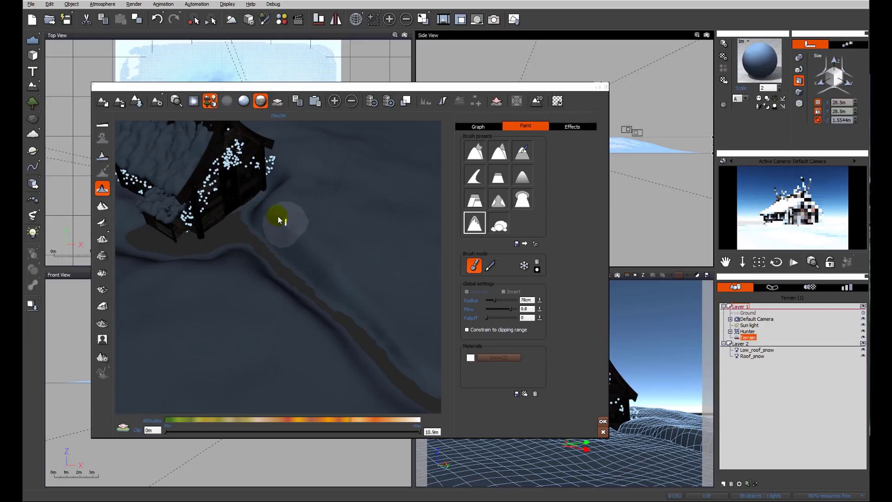
{"action": "mouse_move", "coordinate": [267, 206]}
{"action": "left_mouse_down"}
{"action": "mouse_move", "coordinate": [352, 304]}
{"action": "mouse_move", "coordinate": [408, 353]}
{"action": "left_mouse_up"}
{"action": "left_click_drag", "start_coordinate": [345, 263], "coordinate": [281, 218]}
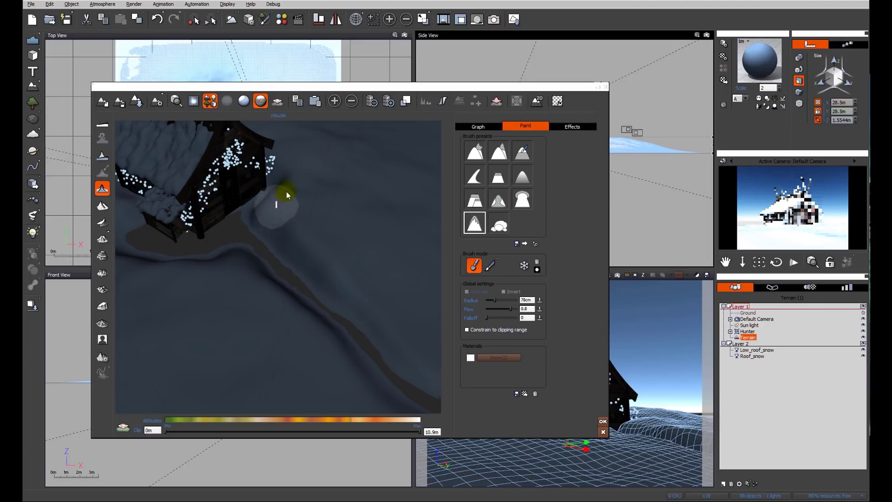
{"action": "mouse_move", "coordinate": [294, 243]}
{"action": "right_mouse_down"}
{"action": "mouse_move", "coordinate": [290, 308]}
{"action": "mouse_move", "coordinate": [311, 275]}
{"action": "mouse_move", "coordinate": [273, 226]}
{"action": "mouse_move", "coordinate": [298, 258]}
{"action": "mouse_move", "coordinate": [297, 247]}
{"action": "mouse_move", "coordinate": [306, 311]}
{"action": "mouse_move", "coordinate": [288, 311]}
{"action": "mouse_move", "coordinate": [278, 279]}
{"action": "right_mouse_up"}
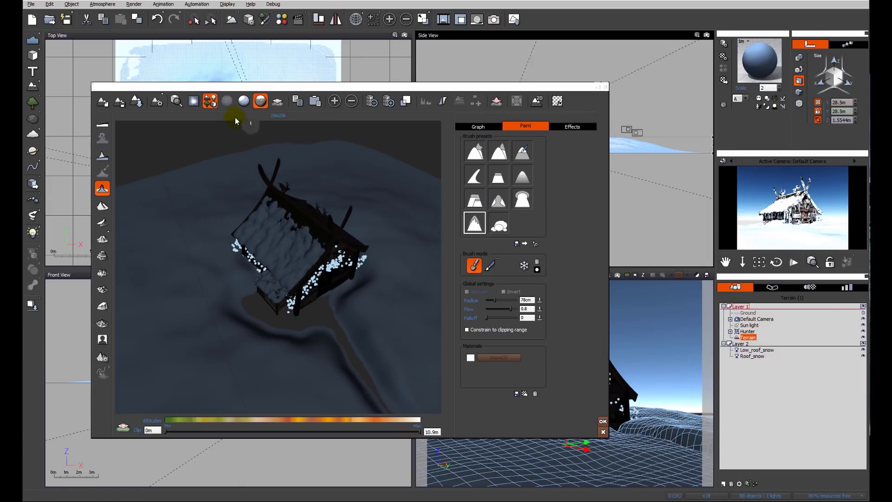
Hide the cabin, lower the ground under it with the inverted Raise brush at a flow of 0.255, and show the cabin again
{"action": "left_click", "coordinate": [211, 101]}
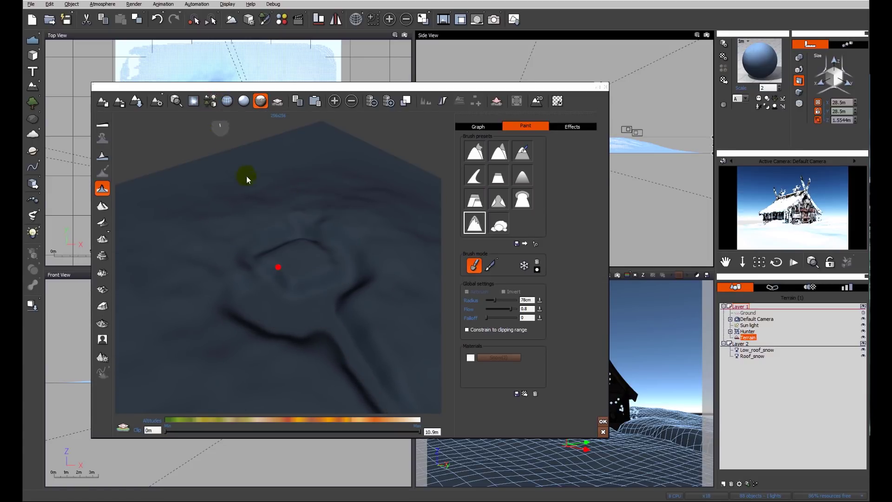
{"action": "right_click_drag", "start_coordinate": [298, 301], "coordinate": [296, 339]}
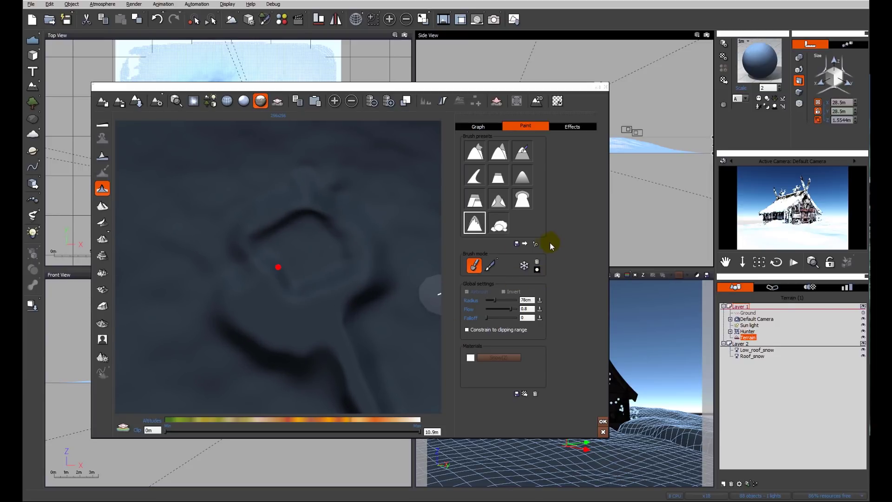
{"action": "left_click", "coordinate": [502, 153]}
{"action": "left_click", "coordinate": [503, 153]}
{"action": "left_click_drag", "start_coordinate": [511, 308], "coordinate": [496, 308]}
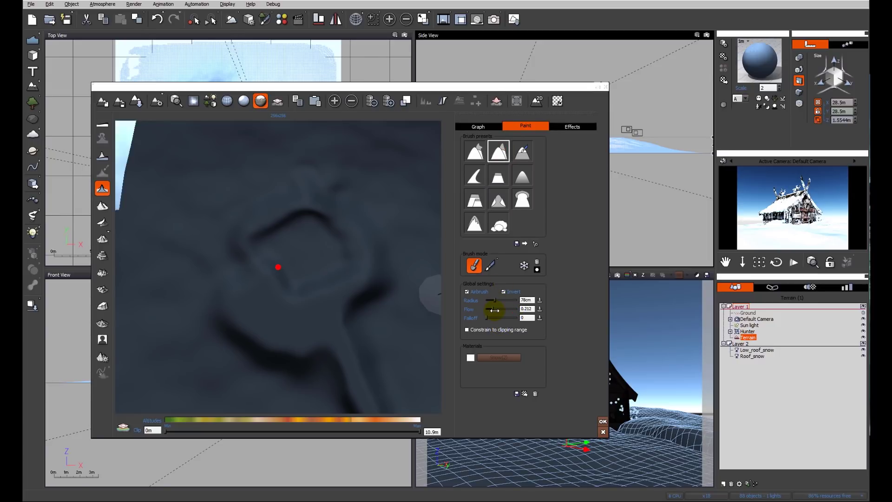
{"action": "mouse_move", "coordinate": [298, 273]}
{"action": "left_mouse_down"}
{"action": "mouse_move", "coordinate": [328, 266]}
{"action": "mouse_move", "coordinate": [327, 251]}
{"action": "mouse_move", "coordinate": [314, 231]}
{"action": "mouse_move", "coordinate": [292, 242]}
{"action": "left_mouse_up"}
{"action": "mouse_move", "coordinate": [506, 310]}
{"action": "left_mouse_down"}
{"action": "mouse_move", "coordinate": [489, 308]}
{"action": "mouse_move", "coordinate": [503, 308]}
{"action": "left_mouse_up"}
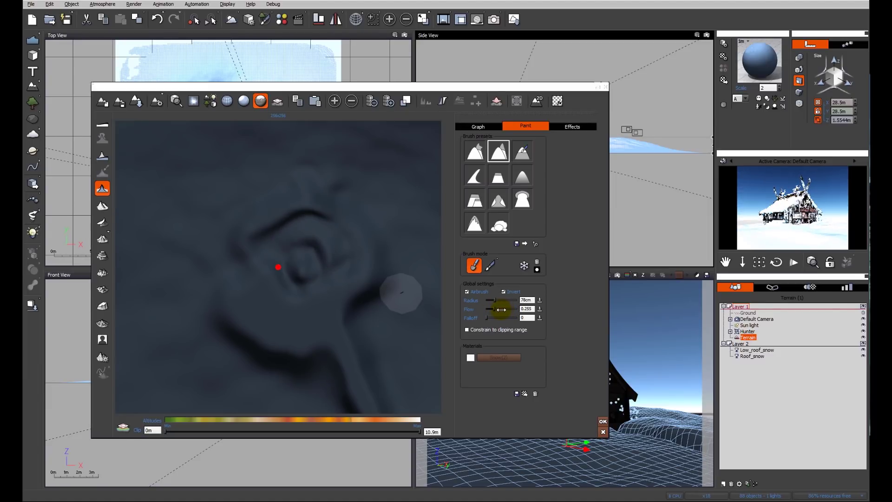
{"action": "mouse_move", "coordinate": [311, 278]}
{"action": "left_mouse_down"}
{"action": "mouse_move", "coordinate": [274, 248]}
{"action": "mouse_move", "coordinate": [282, 281]}
{"action": "mouse_move", "coordinate": [311, 287]}
{"action": "mouse_move", "coordinate": [326, 250]}
{"action": "mouse_move", "coordinate": [321, 239]}
{"action": "mouse_move", "coordinate": [310, 264]}
{"action": "mouse_move", "coordinate": [316, 249]}
{"action": "mouse_move", "coordinate": [289, 266]}
{"action": "mouse_move", "coordinate": [294, 287]}
{"action": "mouse_move", "coordinate": [269, 241]}
{"action": "mouse_move", "coordinate": [304, 224]}
{"action": "mouse_move", "coordinate": [329, 237]}
{"action": "mouse_move", "coordinate": [341, 283]}
{"action": "mouse_move", "coordinate": [315, 250]}
{"action": "mouse_move", "coordinate": [280, 245]}
{"action": "mouse_move", "coordinate": [289, 250]}
{"action": "mouse_move", "coordinate": [306, 221]}
{"action": "mouse_move", "coordinate": [264, 241]}
{"action": "mouse_move", "coordinate": [262, 260]}
{"action": "mouse_move", "coordinate": [310, 233]}
{"action": "mouse_move", "coordinate": [305, 298]}
{"action": "left_mouse_up"}
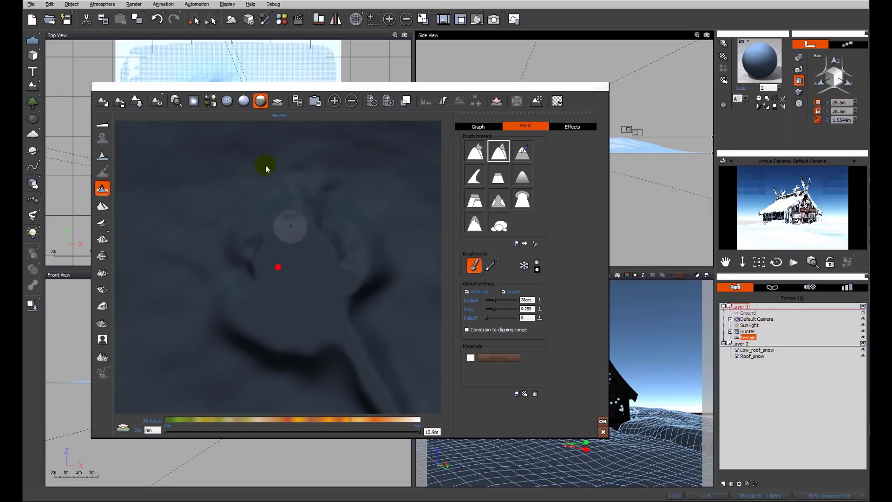
{"action": "left_click", "coordinate": [210, 101]}
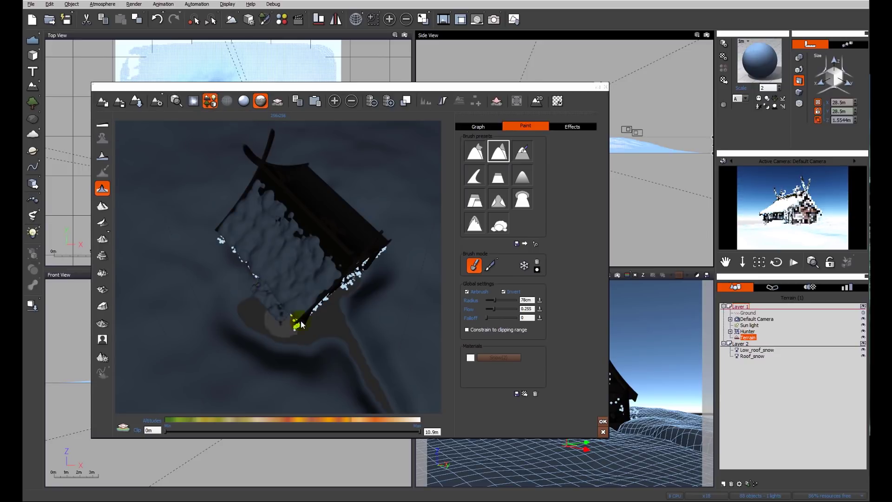
Build up snow against the front wall beside the porch with the non-inverted Raise brush at a 38 cm radius
{"action": "mouse_move", "coordinate": [295, 269]}
{"action": "right_mouse_down"}
{"action": "mouse_move", "coordinate": [93, 268]}
{"action": "mouse_move", "coordinate": [74, 259]}
{"action": "mouse_move", "coordinate": [172, 283]}
{"action": "mouse_move", "coordinate": [341, 258]}
{"action": "mouse_move", "coordinate": [352, 260]}
{"action": "mouse_move", "coordinate": [356, 277]}
{"action": "right_mouse_up"}
{"action": "mouse_move", "coordinate": [356, 277]}
{"action": "left_mouse_down"}
{"action": "mouse_move", "coordinate": [305, 302]}
{"action": "mouse_move", "coordinate": [263, 307]}
{"action": "left_mouse_up"}
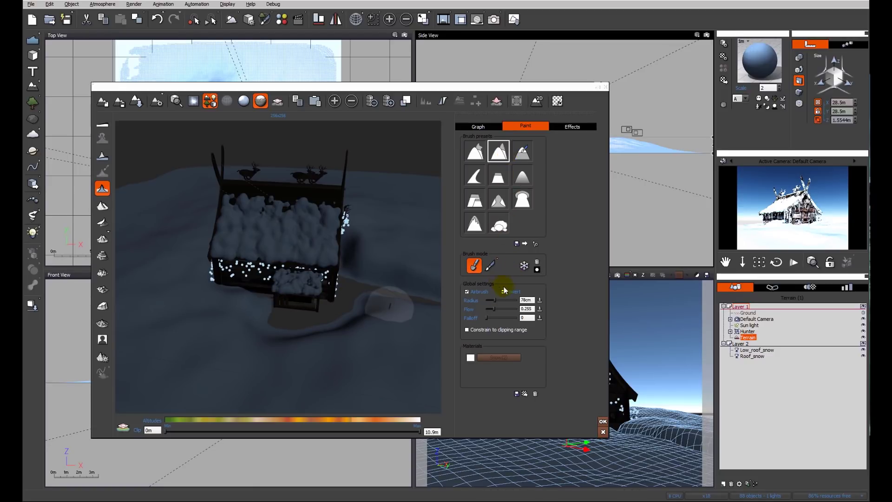
{"action": "scroll", "coordinate": [281, 325], "scroll_direction": "up", "scroll_amount": 5}
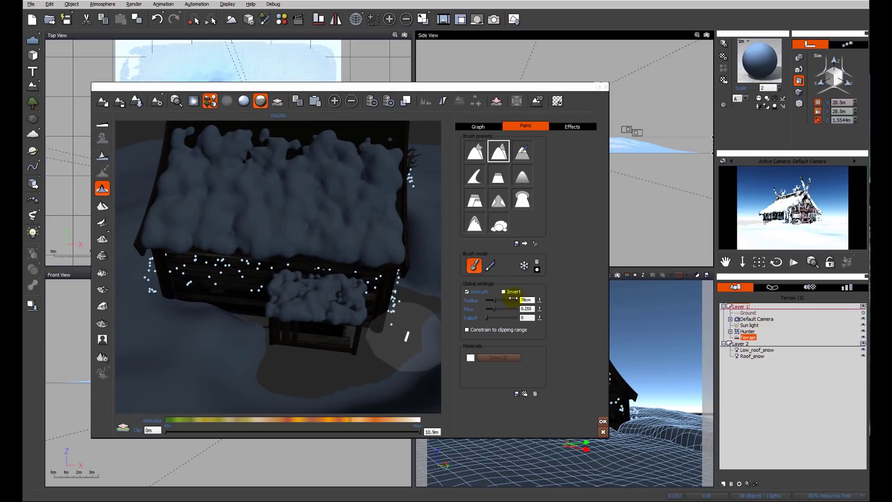
{"action": "left_click_drag", "start_coordinate": [501, 300], "coordinate": [494, 300]}
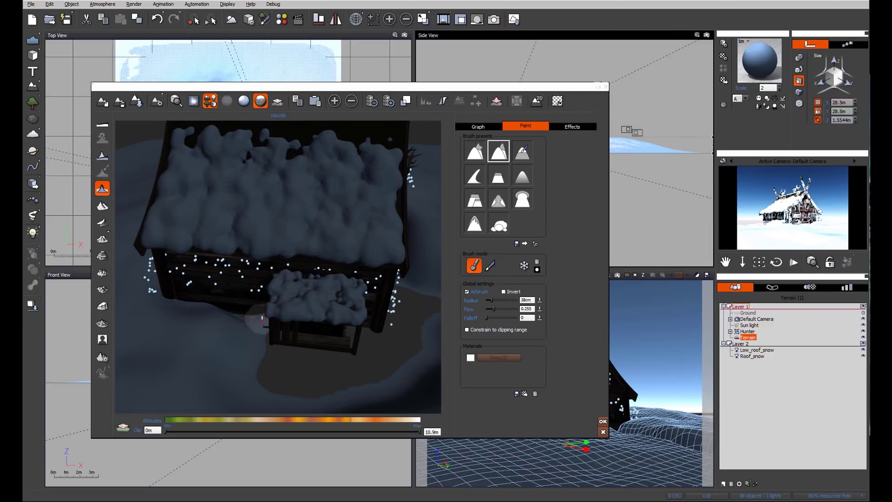
{"action": "left_click_drag", "start_coordinate": [241, 316], "coordinate": [242, 318]}
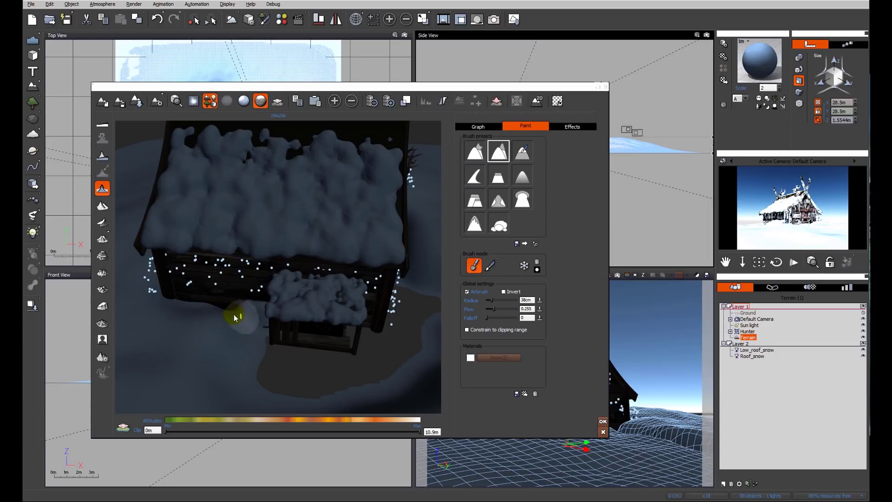
{"action": "right_click_drag", "start_coordinate": [277, 354], "coordinate": [247, 328]}
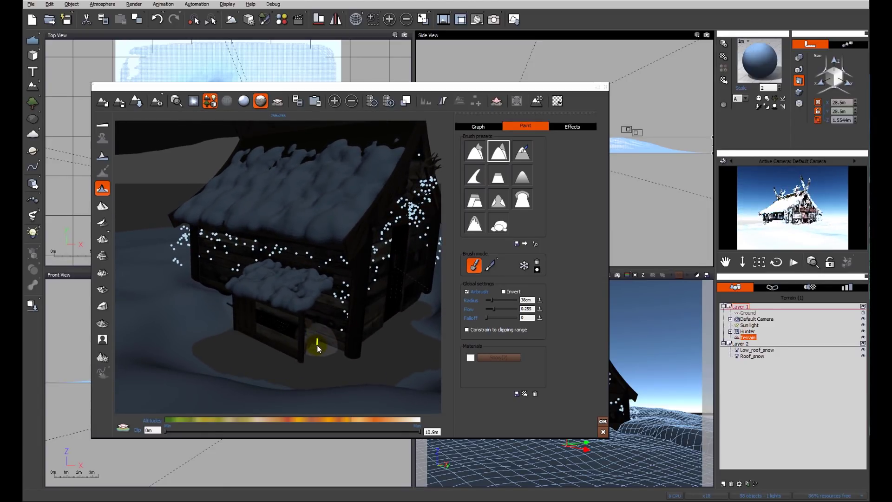
Pile snow between the porch and the cabin's corner post with the Raise brush, and soften the pile with the smoothing brush
{"action": "mouse_move", "coordinate": [313, 339]}
{"action": "left_mouse_down"}
{"action": "mouse_move", "coordinate": [319, 346]}
{"action": "mouse_move", "coordinate": [305, 347]}
{"action": "left_mouse_up"}
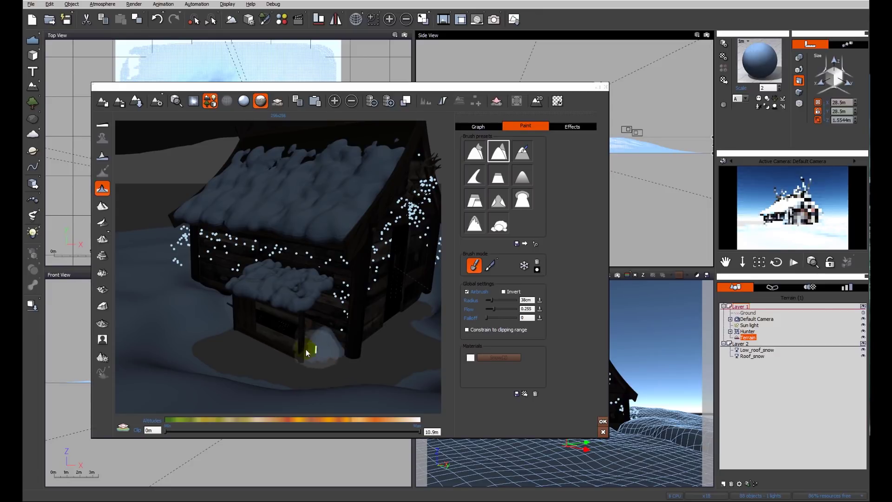
{"action": "left_click_drag", "start_coordinate": [278, 355], "coordinate": [318, 331]}
{"action": "key", "text": "ctrl+z"}
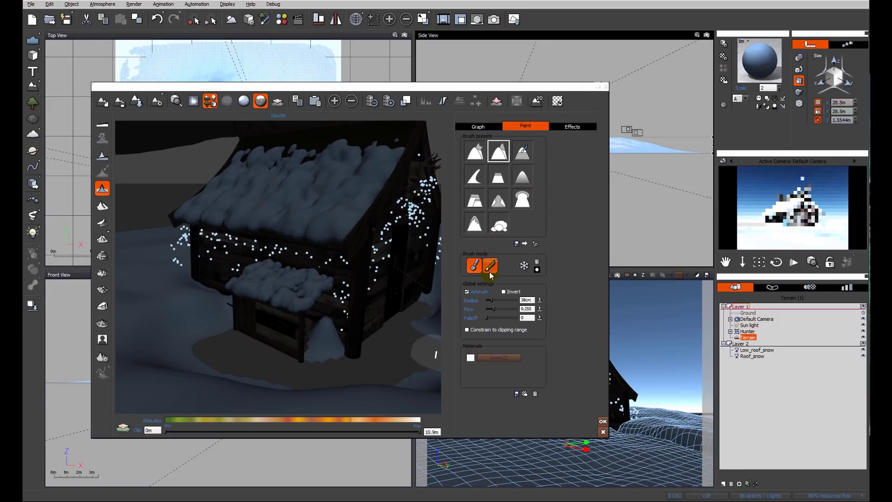
{"action": "left_click", "coordinate": [504, 293]}
{"action": "left_click", "coordinate": [474, 223]}
{"action": "left_click", "coordinate": [325, 320]}
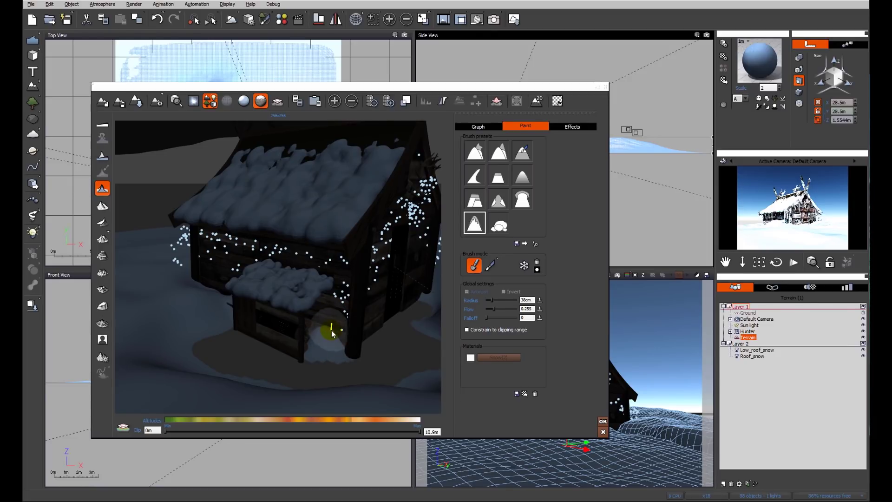
Extend the snow pile around the base of the corner post with the Raise brush at a flow of 0.083
{"action": "right_click_drag", "start_coordinate": [375, 356], "coordinate": [350, 363]}
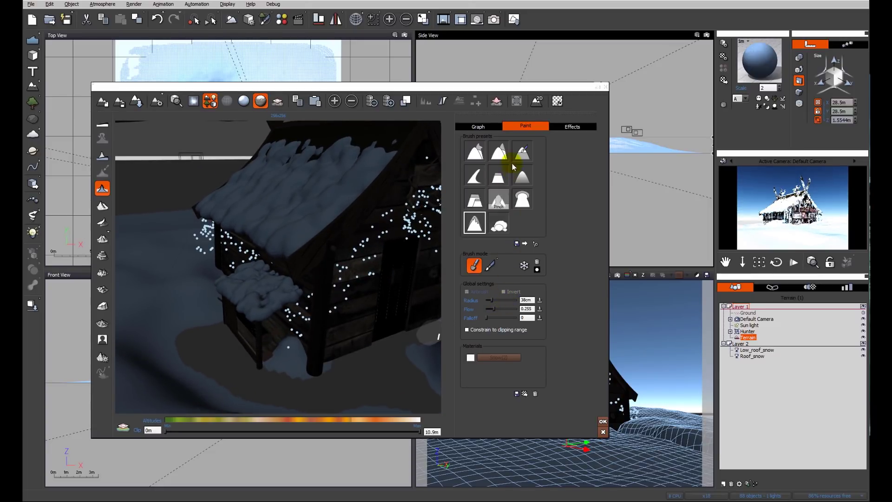
{"action": "left_click", "coordinate": [498, 151]}
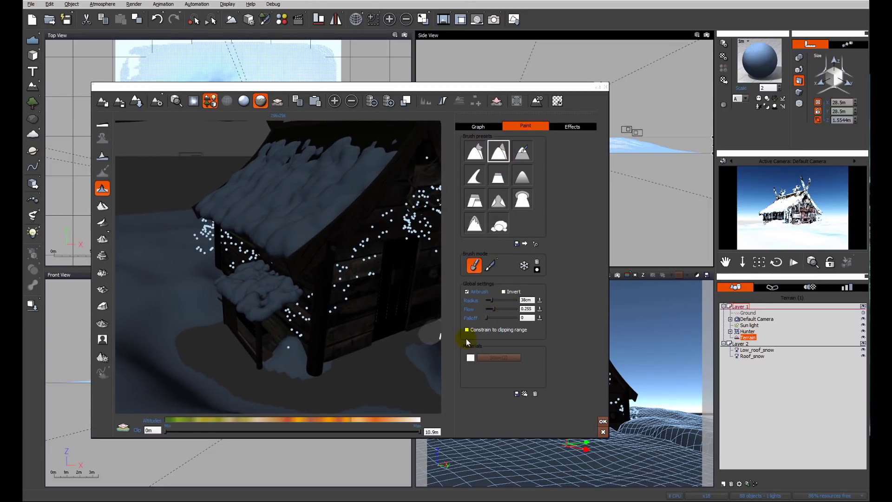
{"action": "left_click_drag", "start_coordinate": [496, 308], "coordinate": [493, 308]}
{"action": "left_click_drag", "start_coordinate": [297, 367], "coordinate": [301, 373]}
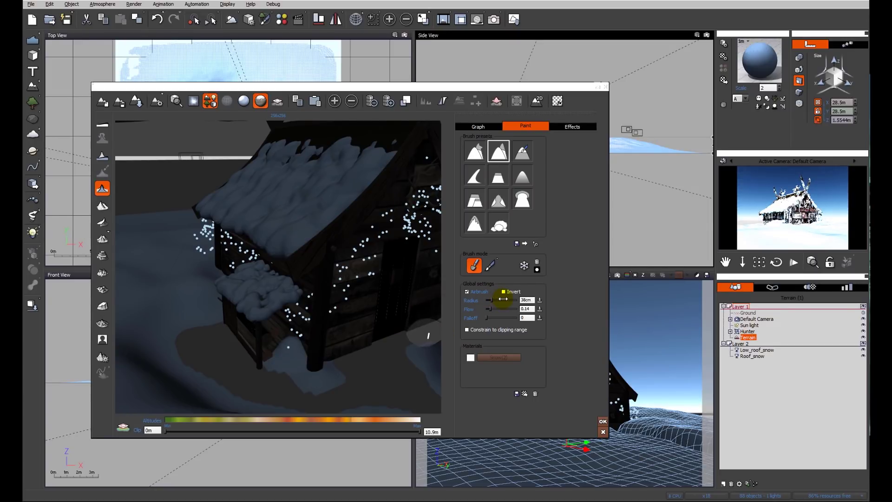
{"action": "left_click", "coordinate": [389, 358]}
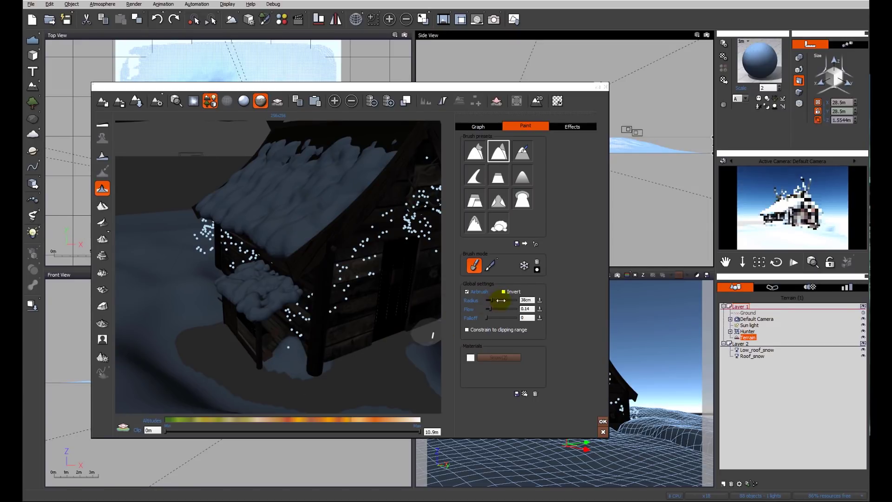
{"action": "left_click_drag", "start_coordinate": [498, 310], "coordinate": [494, 310]}
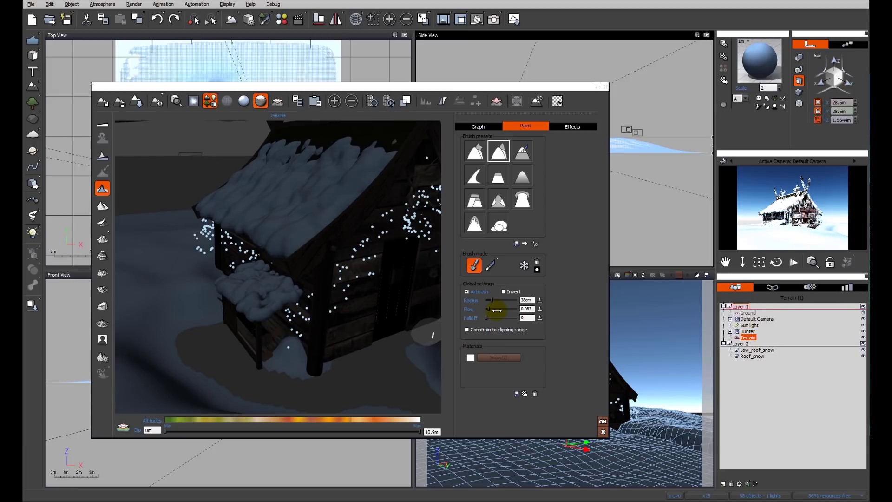
{"action": "left_click", "coordinate": [304, 374]}
{"action": "left_click", "coordinate": [309, 372]}
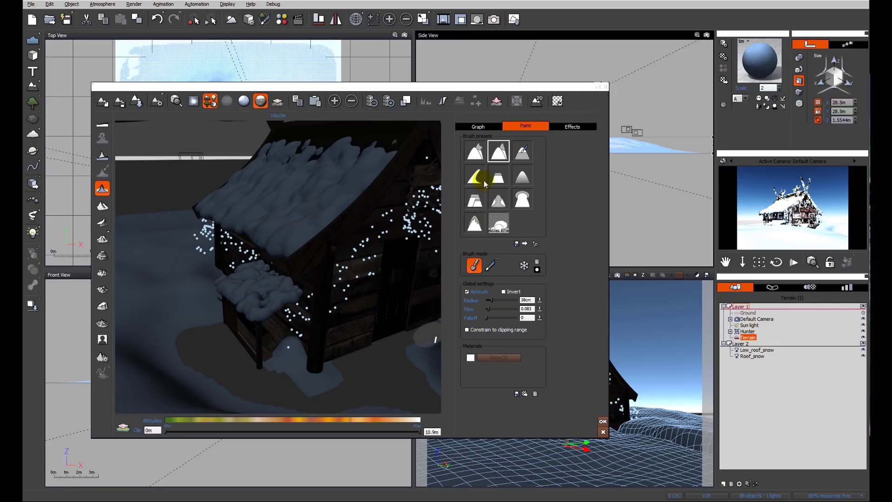
Smooth the snow around the corner post and lower its outer edge with the inverted Raise brush
{"action": "left_click", "coordinate": [475, 222]}
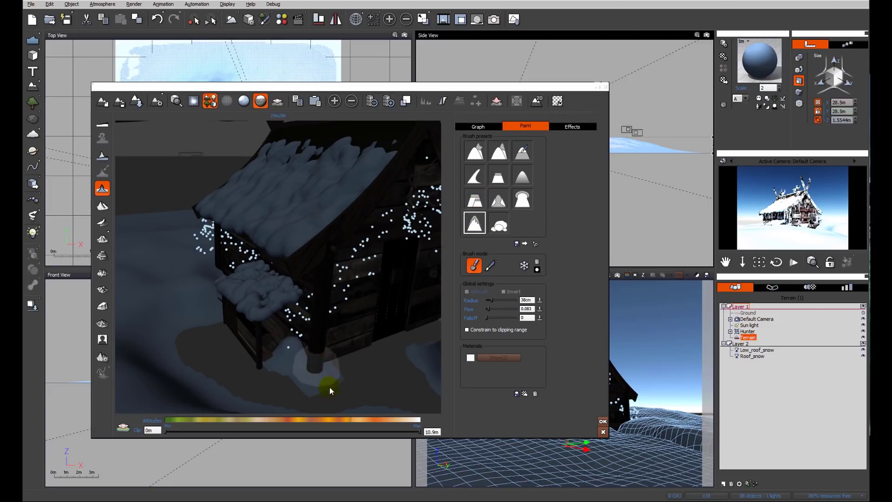
{"action": "mouse_move", "coordinate": [335, 386]}
{"action": "left_mouse_down"}
{"action": "mouse_move", "coordinate": [291, 378]}
{"action": "mouse_move", "coordinate": [322, 345]}
{"action": "mouse_move", "coordinate": [335, 365]}
{"action": "left_mouse_up"}
{"action": "mouse_move", "coordinate": [361, 366]}
{"action": "right_mouse_down"}
{"action": "mouse_move", "coordinate": [372, 352]}
{"action": "mouse_move", "coordinate": [377, 372]}
{"action": "right_mouse_up"}
{"action": "left_click", "coordinate": [498, 158]}
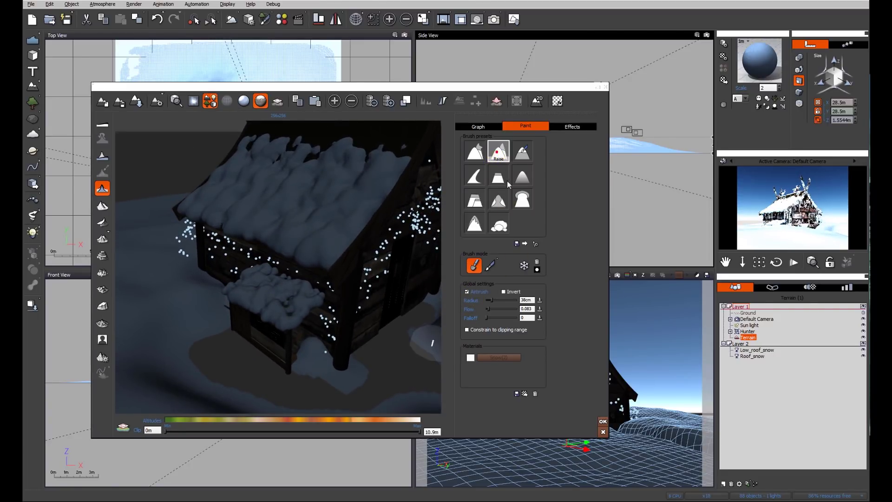
{"action": "left_click", "coordinate": [508, 292]}
{"action": "mouse_move", "coordinate": [375, 388]}
{"action": "left_mouse_down"}
{"action": "mouse_move", "coordinate": [346, 390]}
{"action": "mouse_move", "coordinate": [369, 374]}
{"action": "mouse_move", "coordinate": [378, 387]}
{"action": "left_mouse_up"}
Raise snow on the porch's opposite side with the non-inverted Raise brush at a flow of 0.083, and accept the terrain edits
{"action": "mouse_move", "coordinate": [378, 387]}
{"action": "right_mouse_down"}
{"action": "mouse_move", "coordinate": [408, 366]}
{"action": "mouse_move", "coordinate": [440, 363]}
{"action": "mouse_move", "coordinate": [513, 376]}
{"action": "right_mouse_up"}
{"action": "right_click_drag", "start_coordinate": [349, 364], "coordinate": [345, 380]}
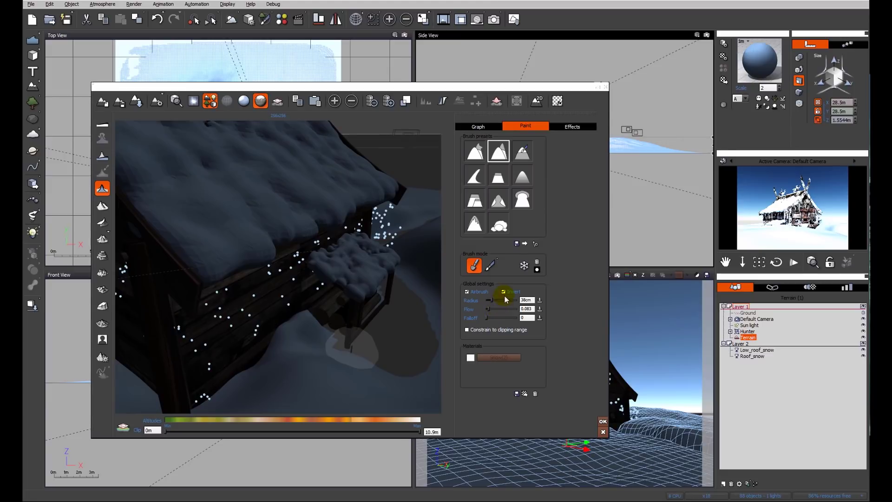
{"action": "left_click", "coordinate": [504, 292]}
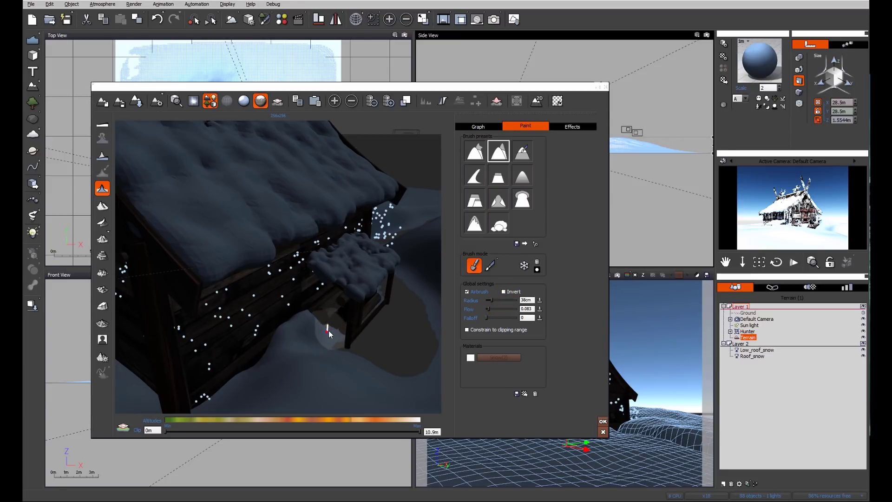
{"action": "left_click_drag", "start_coordinate": [329, 333], "coordinate": [332, 347]}
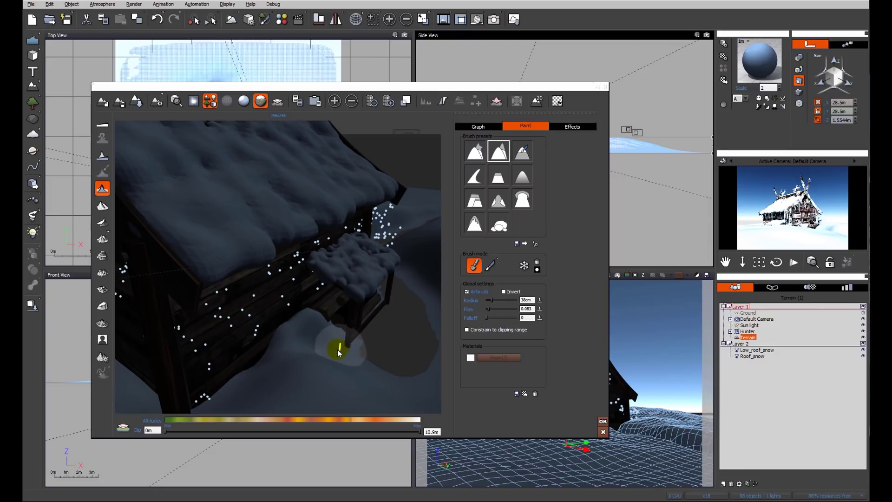
{"action": "left_click", "coordinate": [603, 422]}
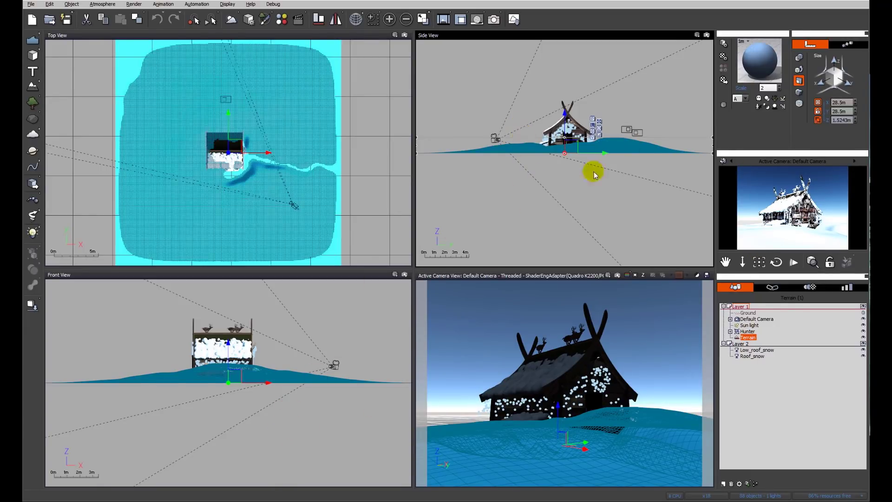
Aim the camera down at the cabin's porch side from a higher viewpoint, and render the active camera view at Preview quality
{"action": "left_click_drag", "start_coordinate": [399, 125], "coordinate": [398, 125]}
{"action": "left_click", "coordinate": [591, 407]}
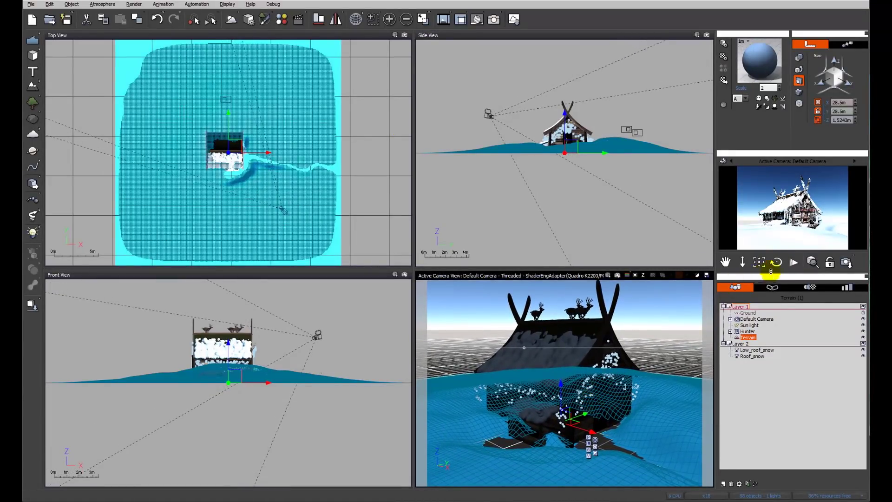
{"action": "left_click_drag", "start_coordinate": [776, 262], "coordinate": [400, 125]}
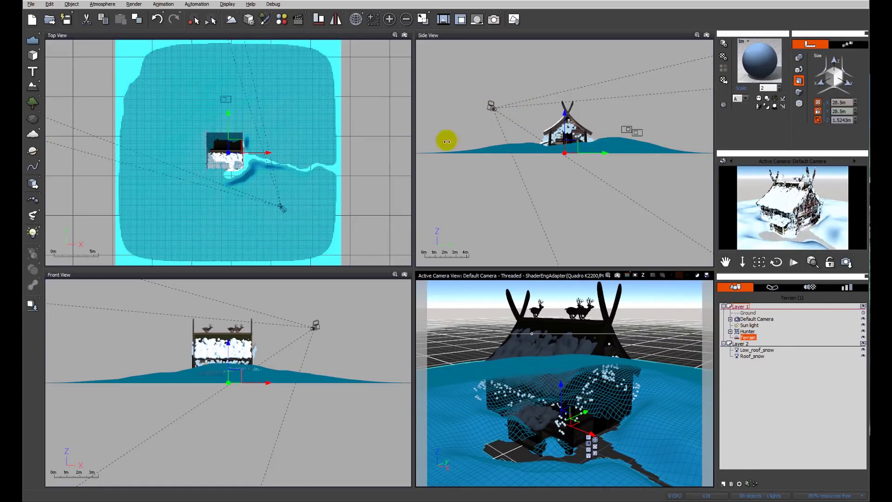
{"action": "left_click", "coordinate": [494, 19]}
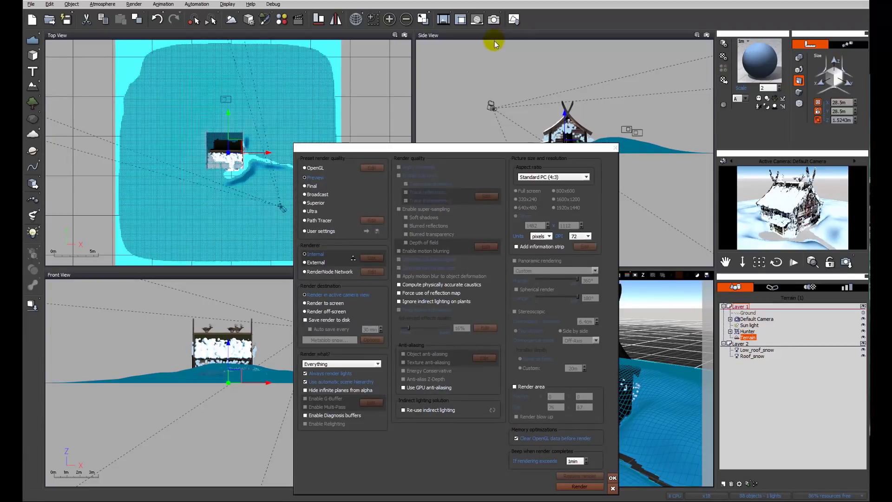
{"action": "left_click", "coordinate": [578, 486]}
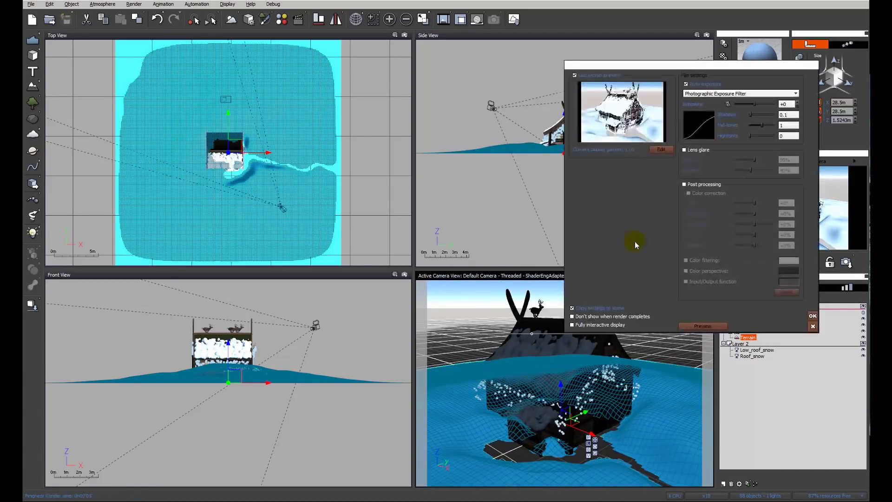
{"action": "left_click", "coordinate": [813, 326]}
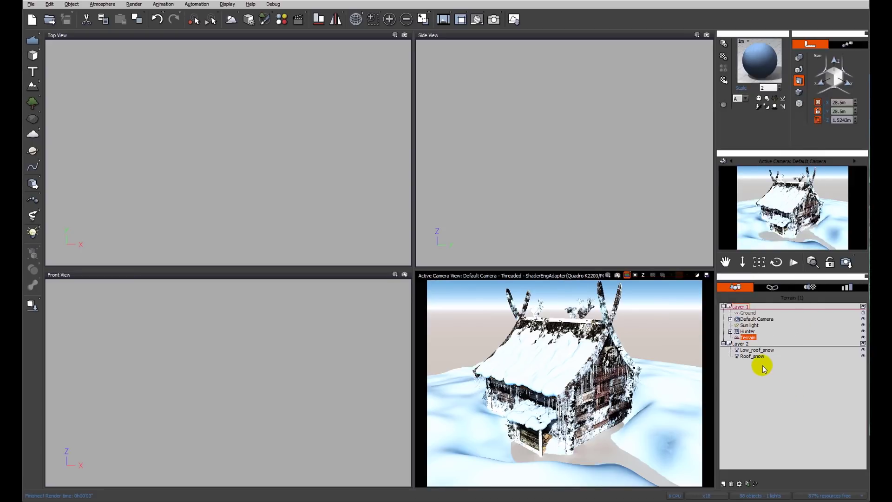
Compare the render preview with auto-exposure off and on, and close the post-render options without applying changes
{"action": "left_click", "coordinate": [697, 275]}
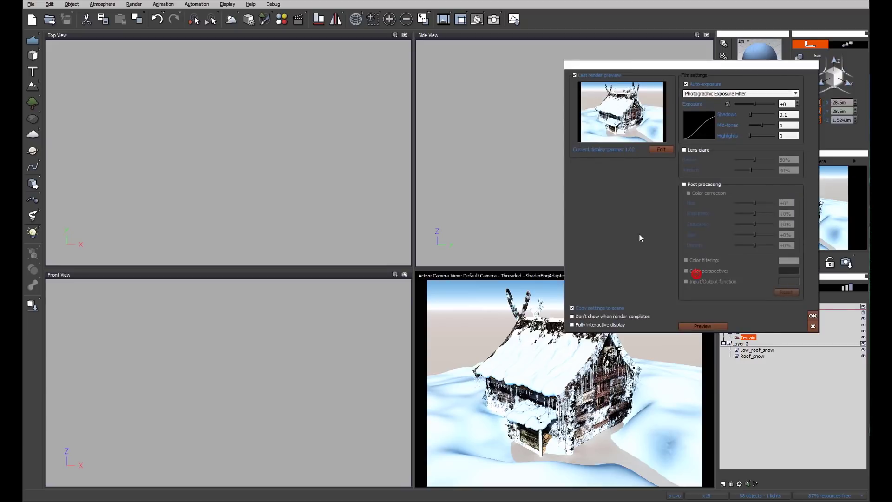
{"action": "left_click", "coordinate": [686, 84]}
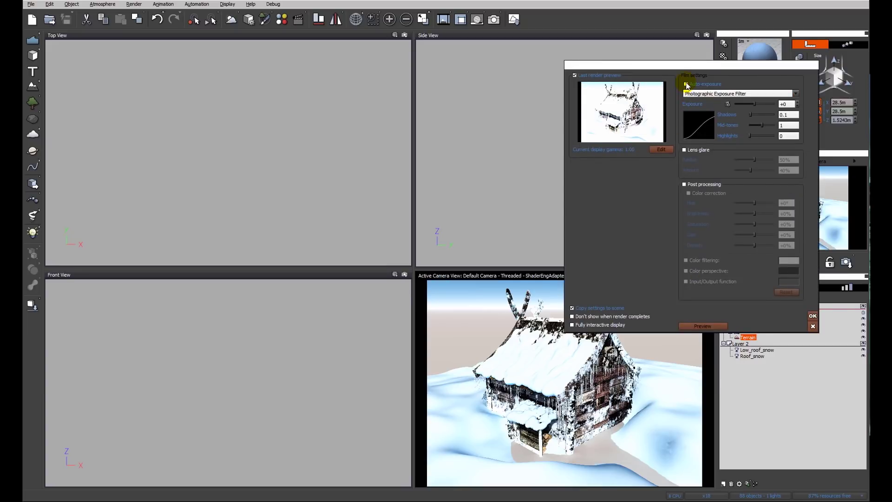
{"action": "left_click", "coordinate": [686, 84]}
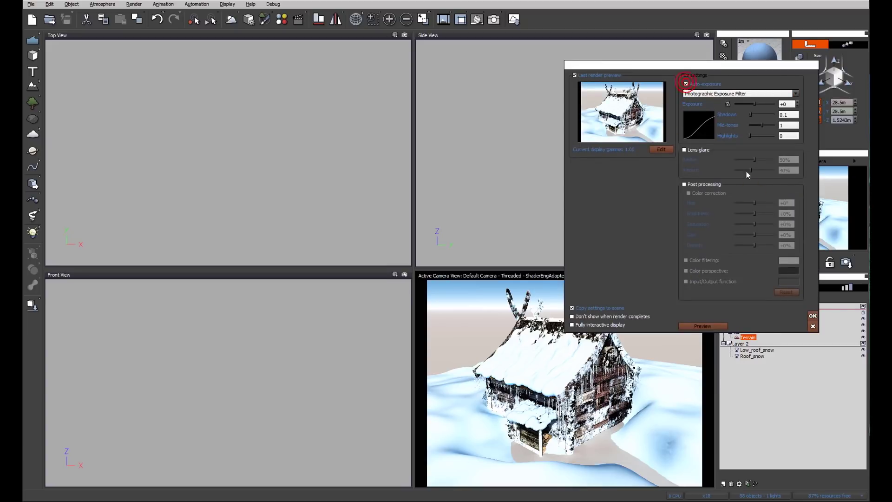
{"action": "left_click", "coordinate": [813, 328]}
Move the sun light in the top view to about X 5.2 km, Y 2.8 km, on the cabin's opposite side
{"action": "left_click", "coordinate": [749, 325]}
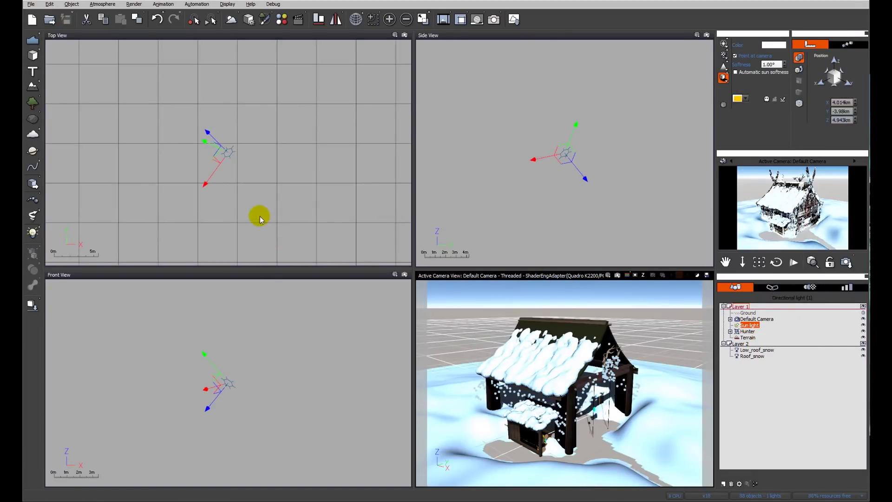
{"action": "left_click", "coordinate": [280, 134]}
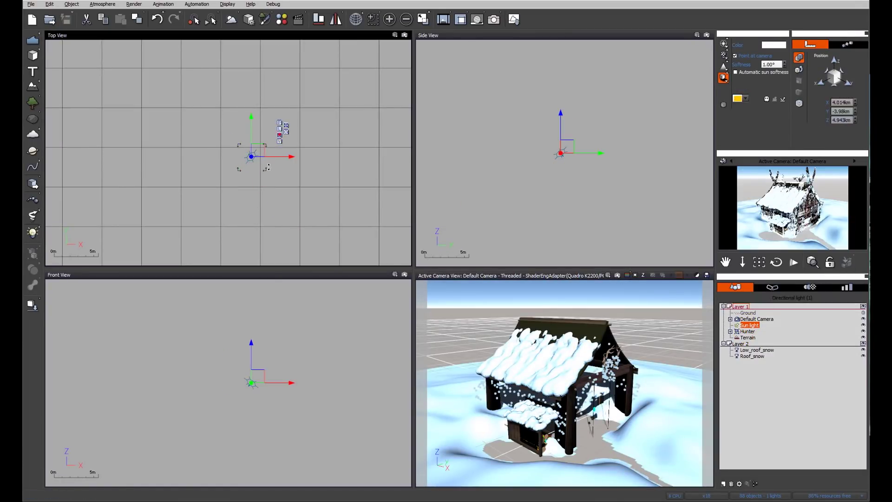
{"action": "left_click_drag", "start_coordinate": [281, 188], "coordinate": [294, 213]}
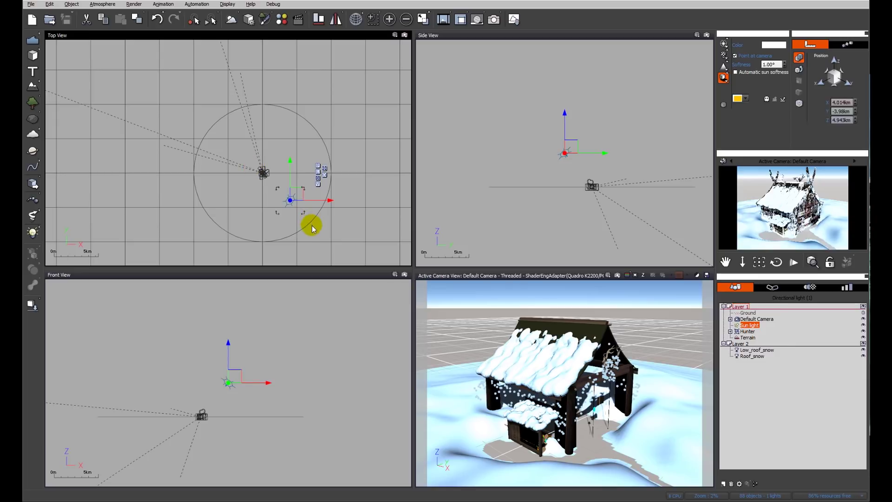
{"action": "left_click_drag", "start_coordinate": [304, 219], "coordinate": [309, 191]}
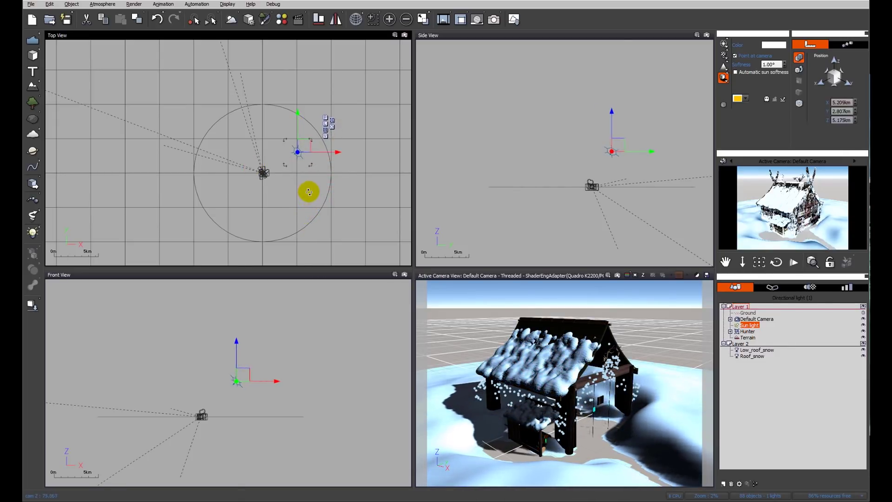
Select the Hunter cabin group, render the active camera view with the new sun direction, and dismiss the post-render options
{"action": "left_click", "coordinate": [769, 395]}
{"action": "left_click", "coordinate": [747, 331]}
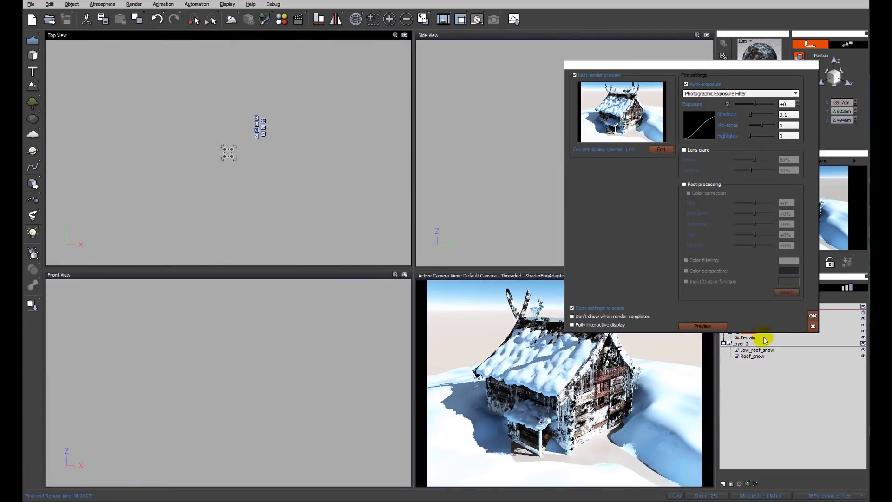
{"action": "left_click", "coordinate": [813, 326]}
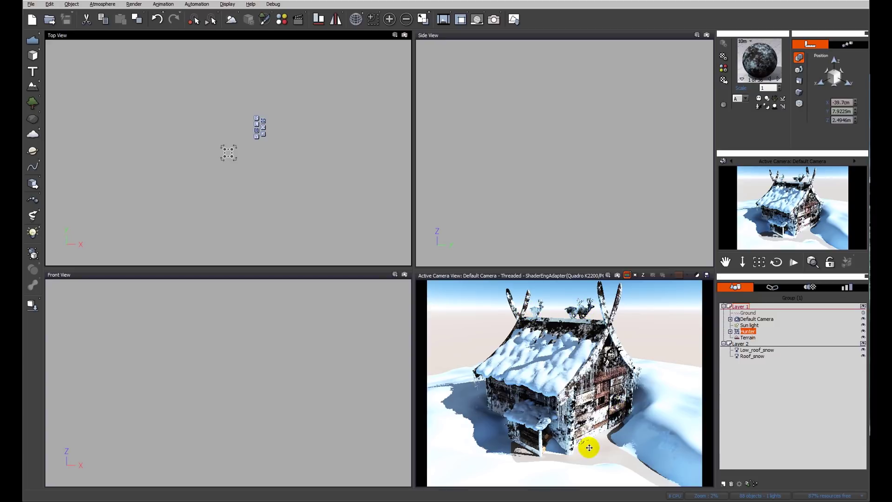
Lower the ground plane to about -8.7 cm in Z, beneath the carved path, and render the active camera view again
{"action": "left_click", "coordinate": [752, 314]}
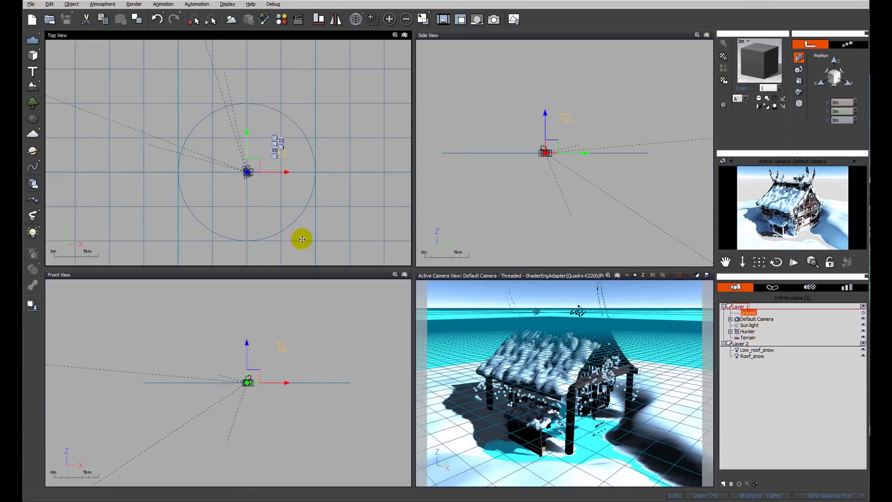
{"action": "left_click", "coordinate": [389, 20]}
{"action": "left_click_drag", "start_coordinate": [389, 21], "coordinate": [389, 21]}
{"action": "left_click_drag", "start_coordinate": [565, 124], "coordinate": [566, 129]}
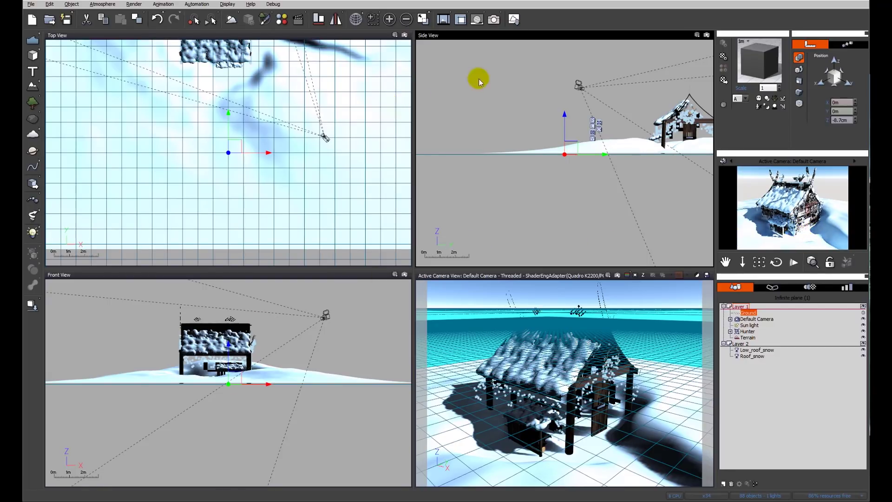
{"action": "left_click", "coordinate": [494, 20]}
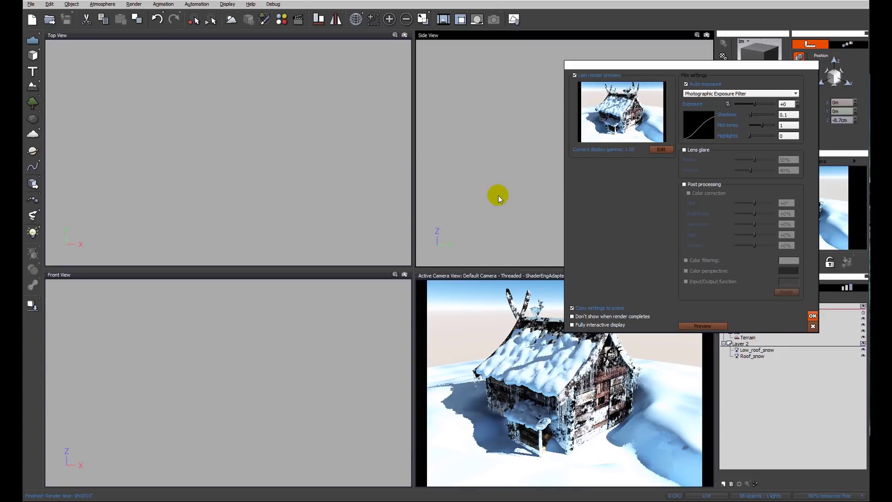
{"action": "key", "text": "Return"}
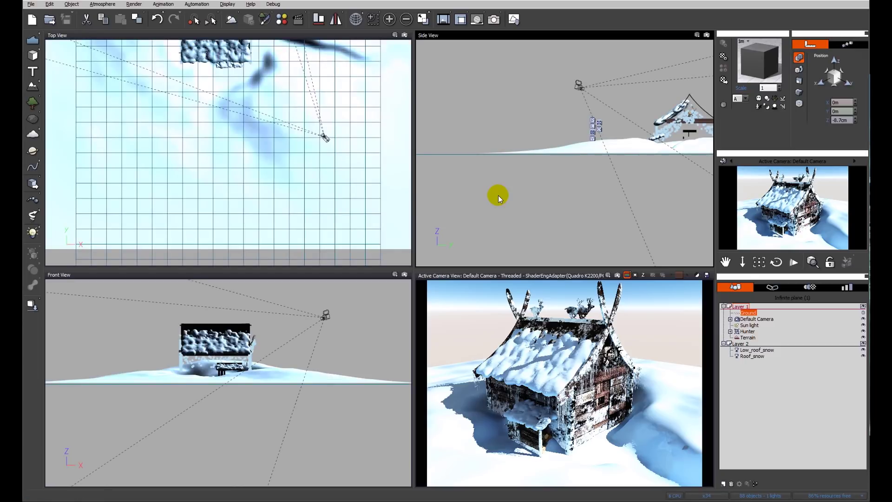